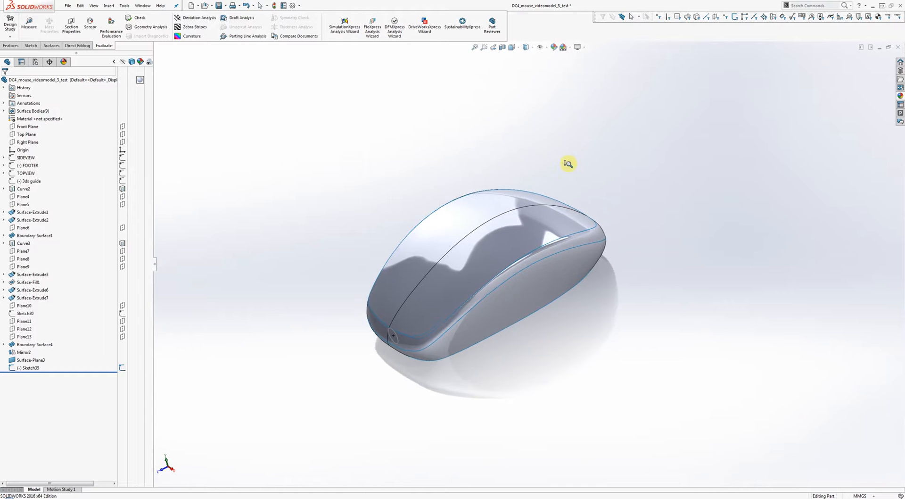
# Step: Display surface curvature on the mouse body and examine the junction where the side seam crosses the centre line
pyautogui.moveTo(620, 161); pyautogui.dragTo(661, 165, button='middle')
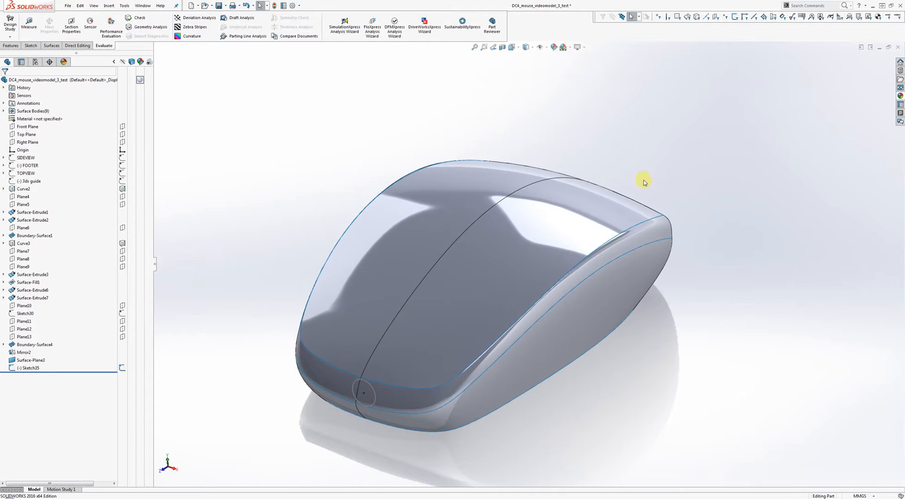
pyautogui.press('z')
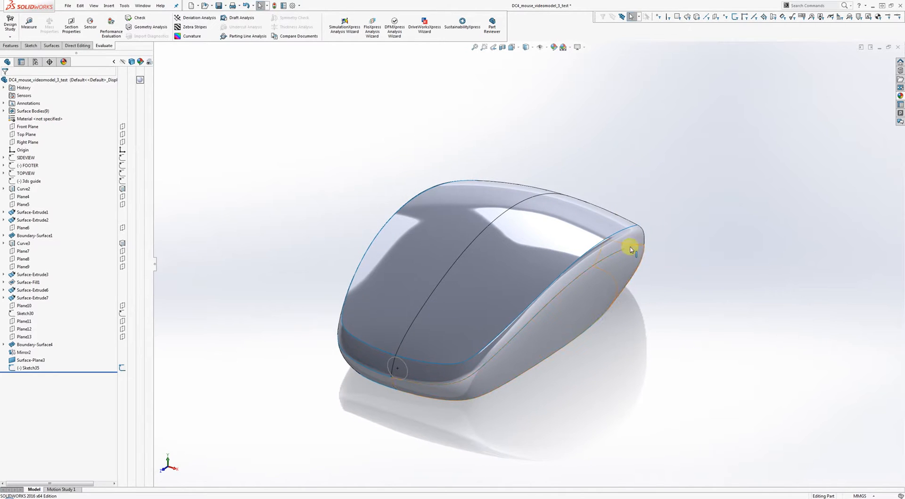
pyautogui.click(632, 249)
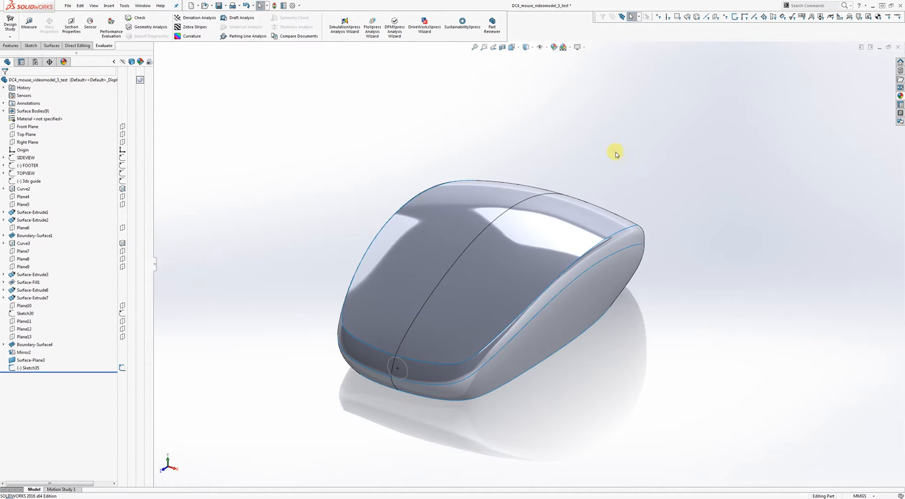
pyautogui.click(187, 36)
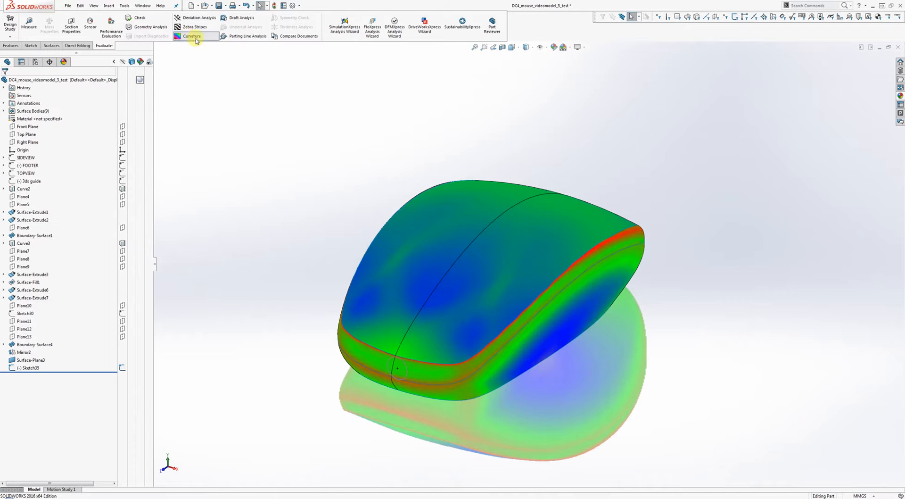
pyautogui.moveTo(596, 154); pyautogui.dragTo(467, 291, button='middle')
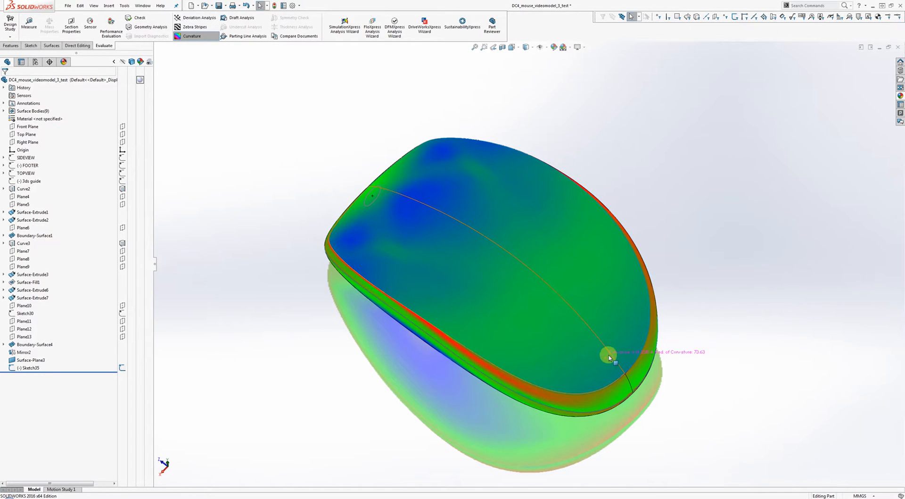
pyautogui.moveTo(606, 356); pyautogui.dragTo(582, 230, button='middle')
pyautogui.scroll(-10, 629, 235)
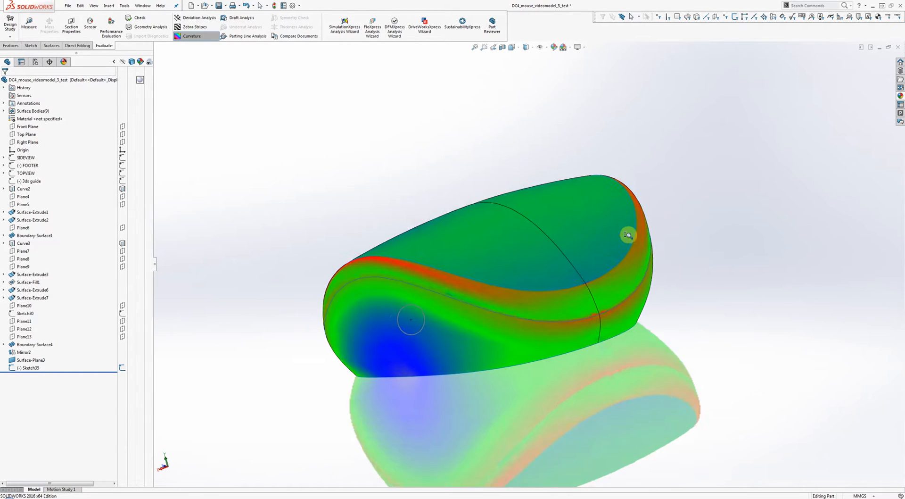
pyautogui.scroll(-3, 561, 224)
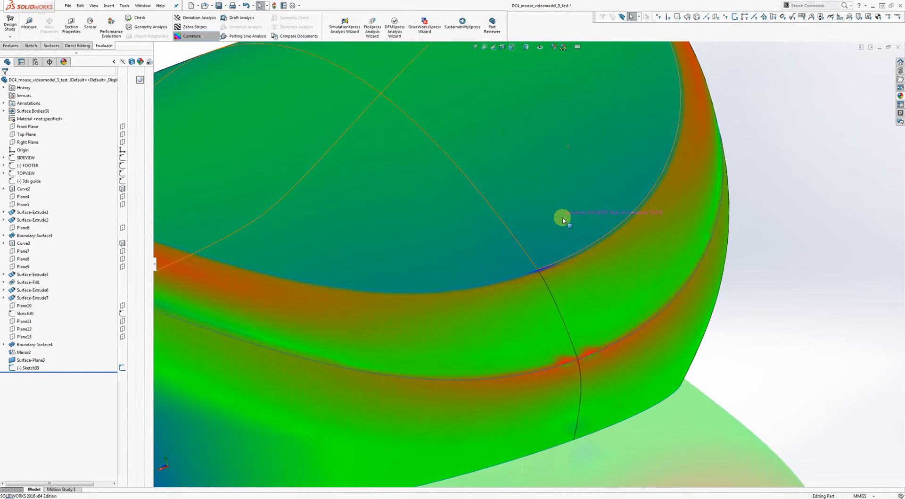
pyautogui.scroll(-2, 531, 166)
pyautogui.scroll(-2, 608, 186)
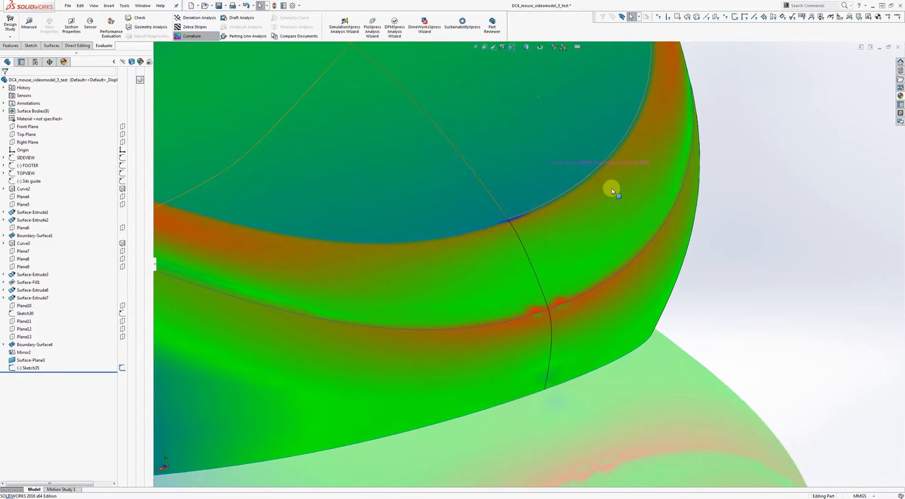
# Step: Turn off RealView graphics to remove the floor reflection beneath the mouse model
pyautogui.click(577, 47)
pyautogui.click(590, 53)
pyautogui.keyDown('shift'); pyautogui.moveTo(701, 183); pyautogui.dragTo(689, 198, button='middle'); pyautogui.keyUp('shift')
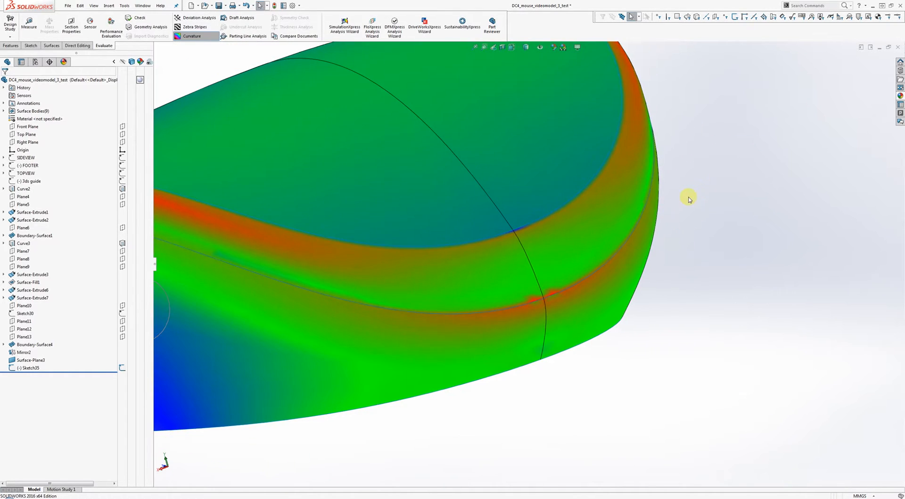
pyautogui.keyDown('ctrl'); pyautogui.moveTo(614, 251); pyautogui.dragTo(616, 215, button='middle'); pyautogui.keyUp('ctrl')
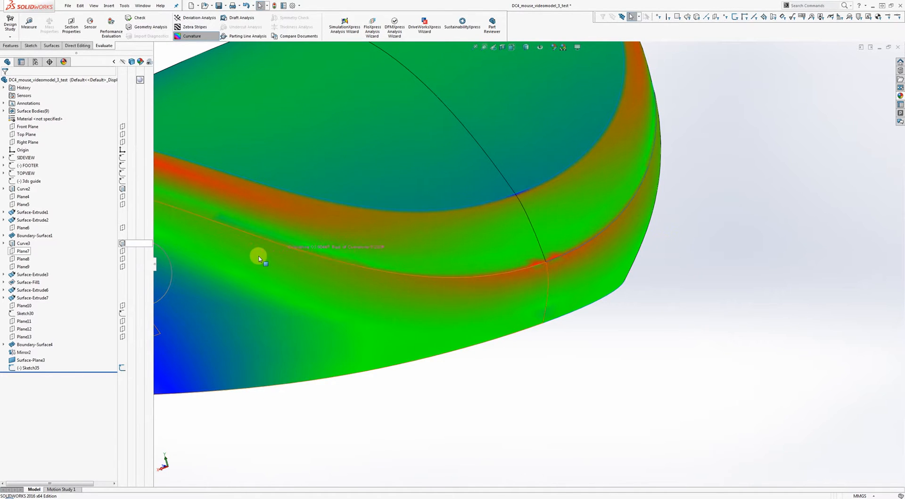
# Step: Trim the surfaces with the Sketch35 circle as a standard trim tool, removing the two circular pieces at the seam junction
pyautogui.scroll(3, 293, 271)
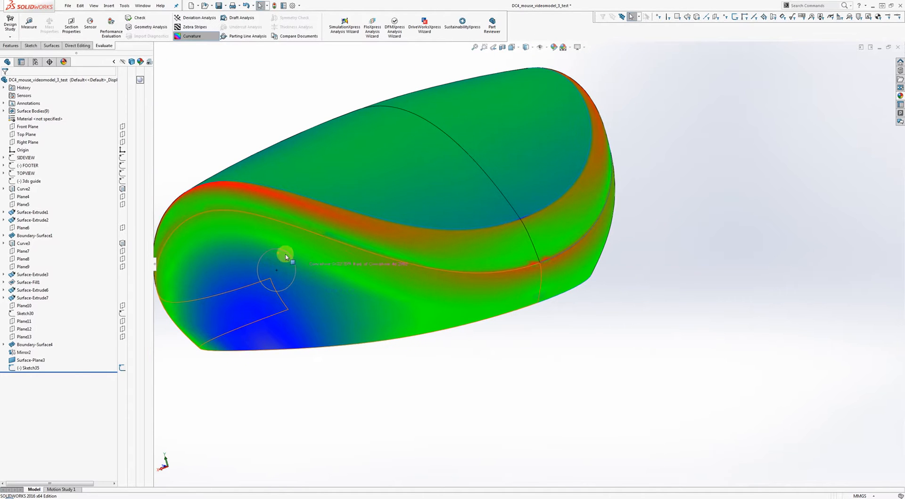
pyautogui.click(53, 46)
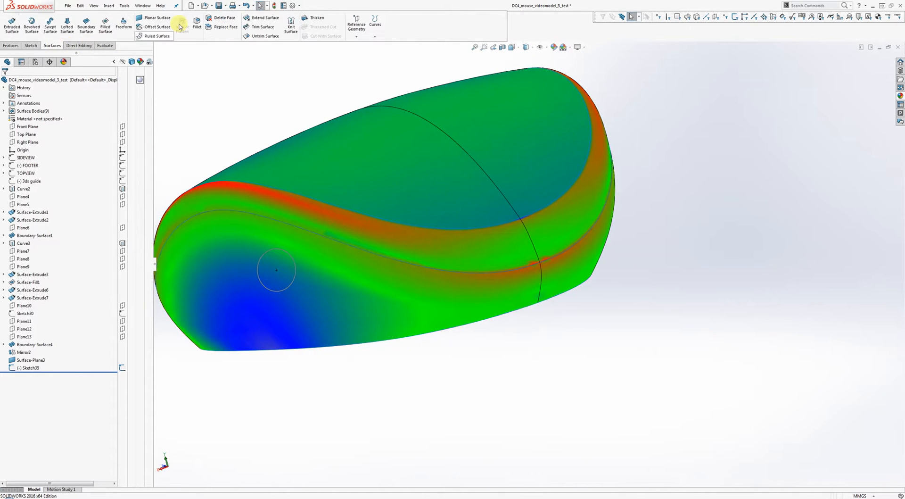
pyautogui.click(258, 27)
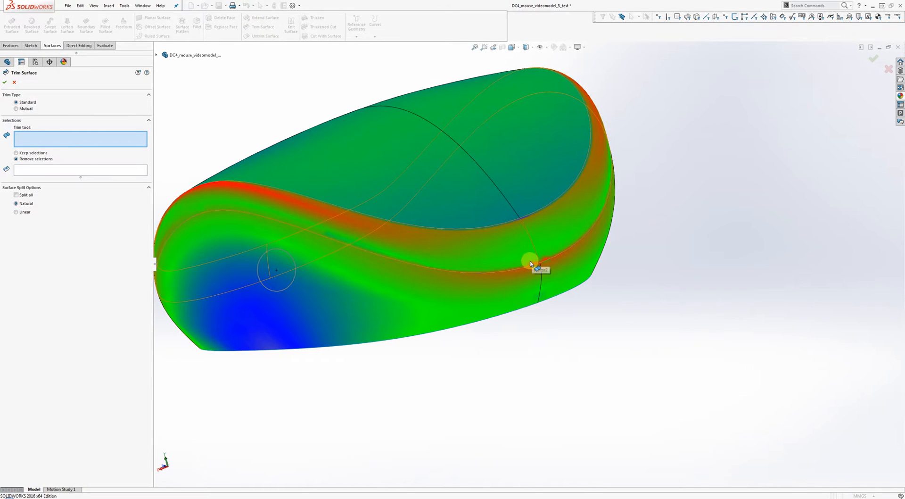
pyautogui.click(291, 257)
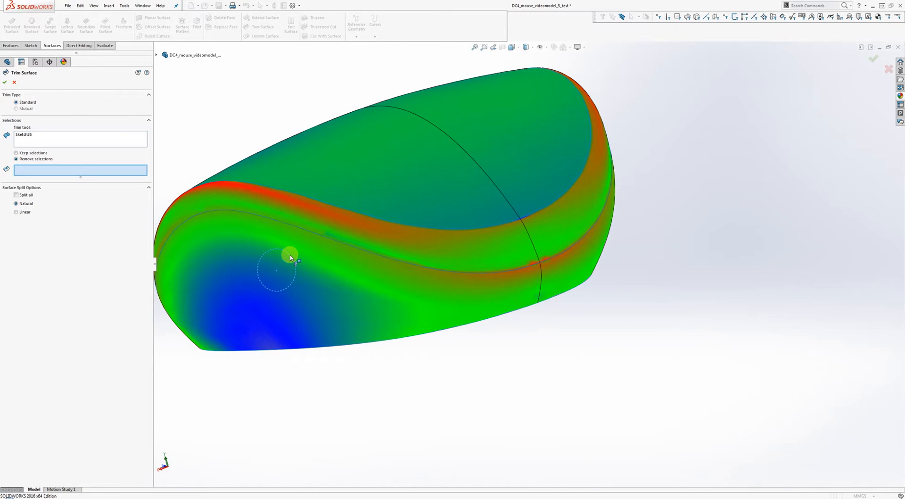
pyautogui.click(537, 261)
pyautogui.click(536, 277)
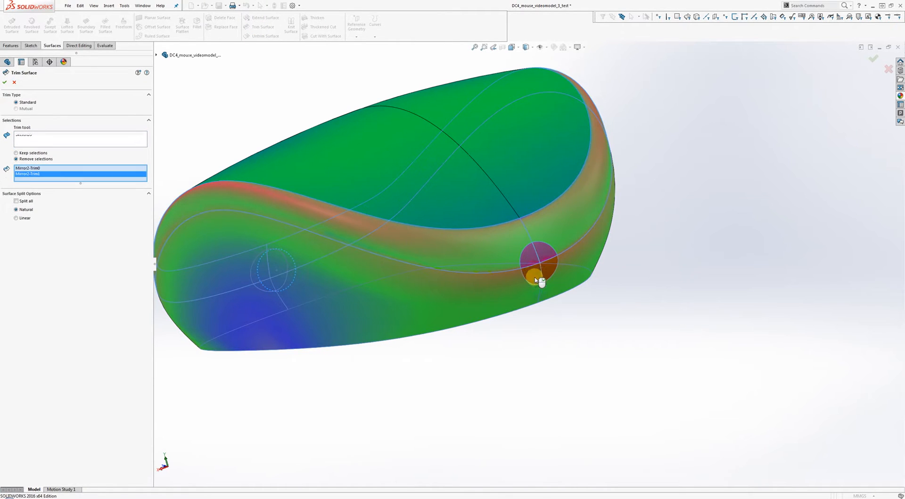
pyautogui.click(4, 83)
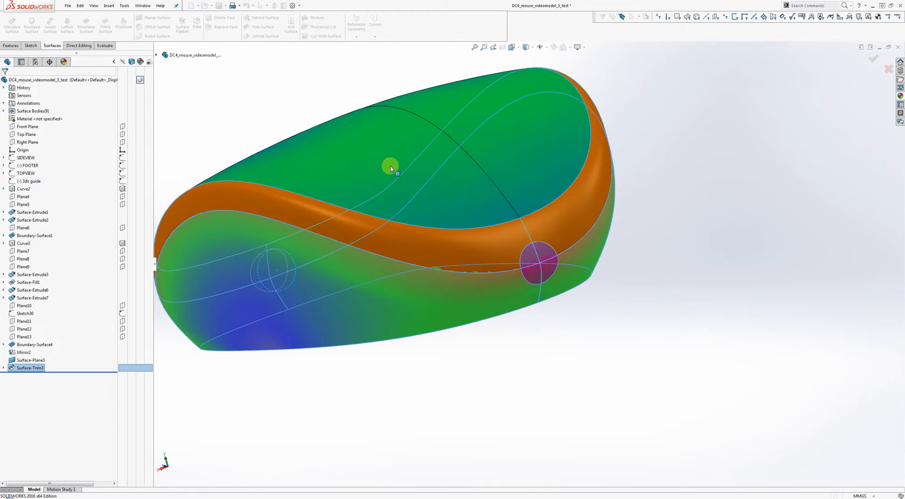
# Step: Fill the circular hole with a Filled Surface using its four boundary edges and Curvature continuity on all edges
pyautogui.click(105, 25)
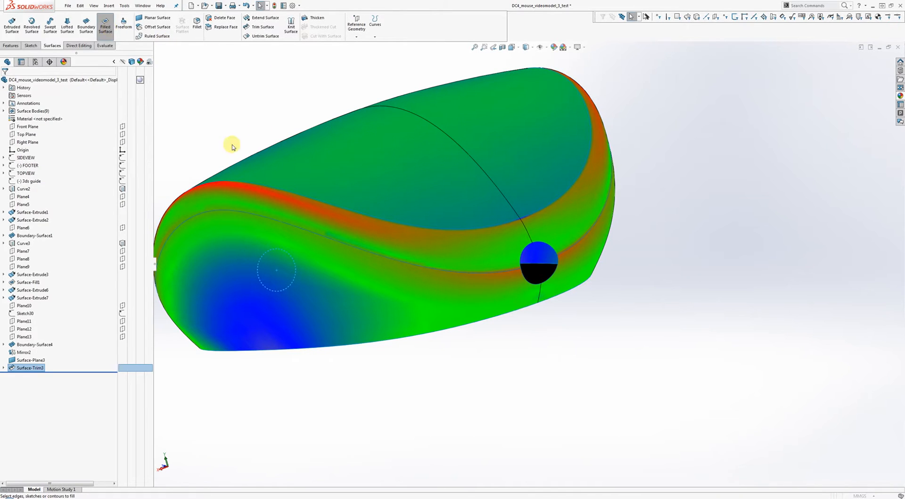
pyautogui.click(529, 246)
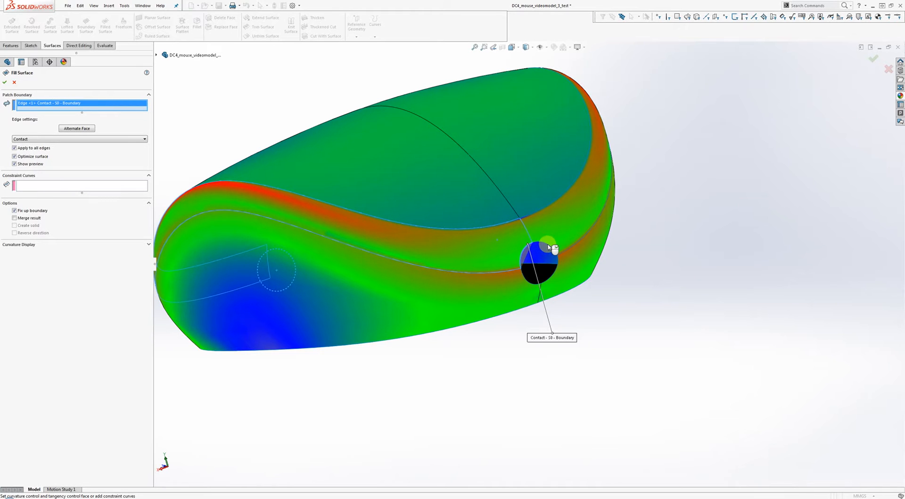
pyautogui.click(550, 246)
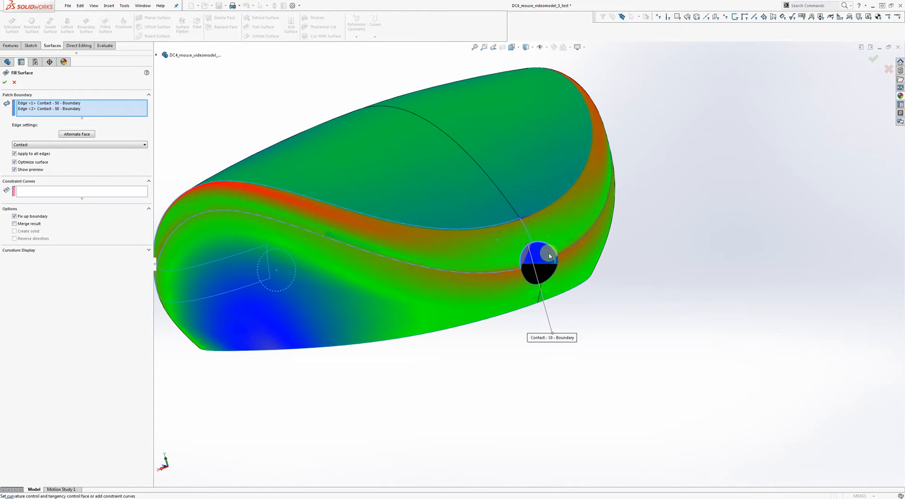
pyautogui.click(558, 262)
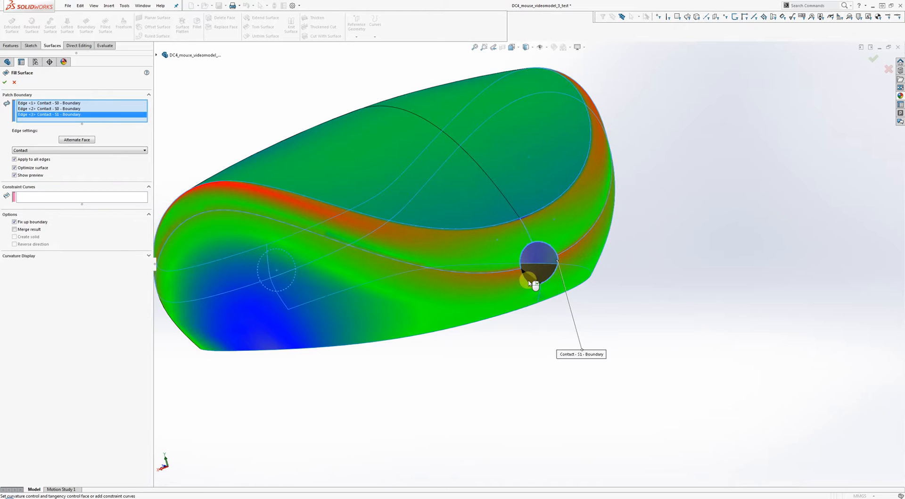
pyautogui.click(523, 292)
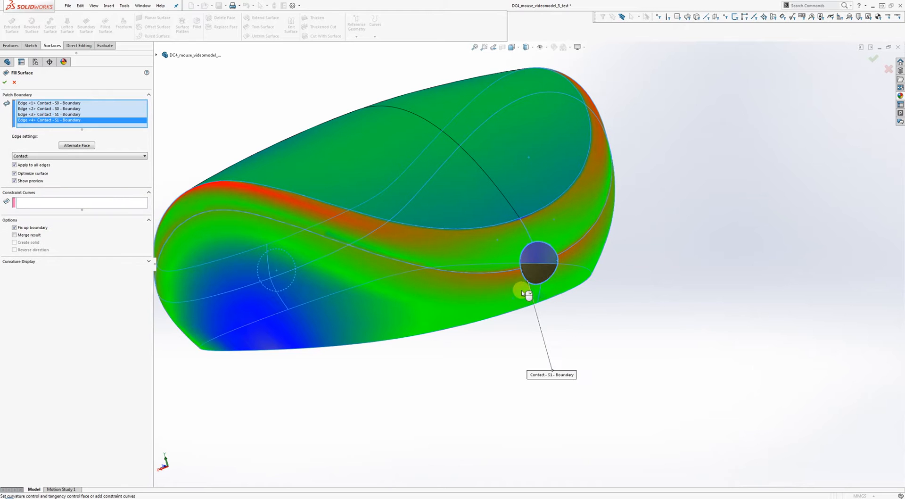
pyautogui.click(28, 155)
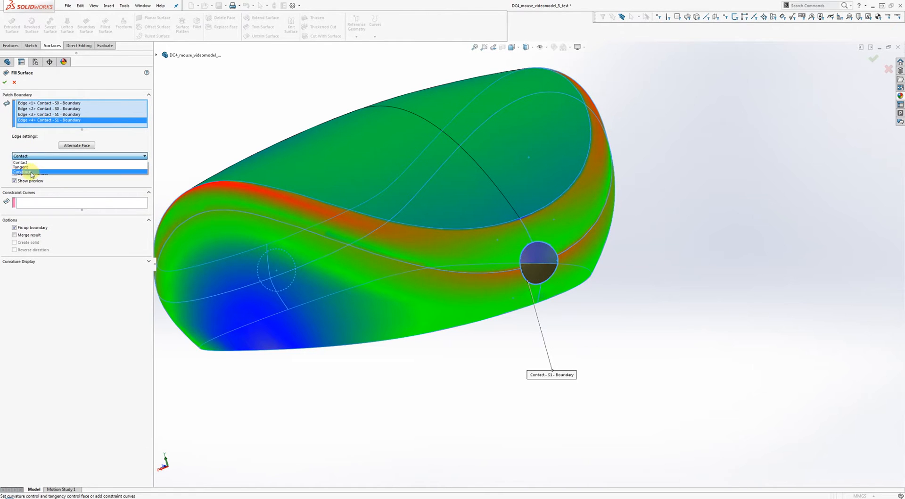
pyautogui.click(27, 172)
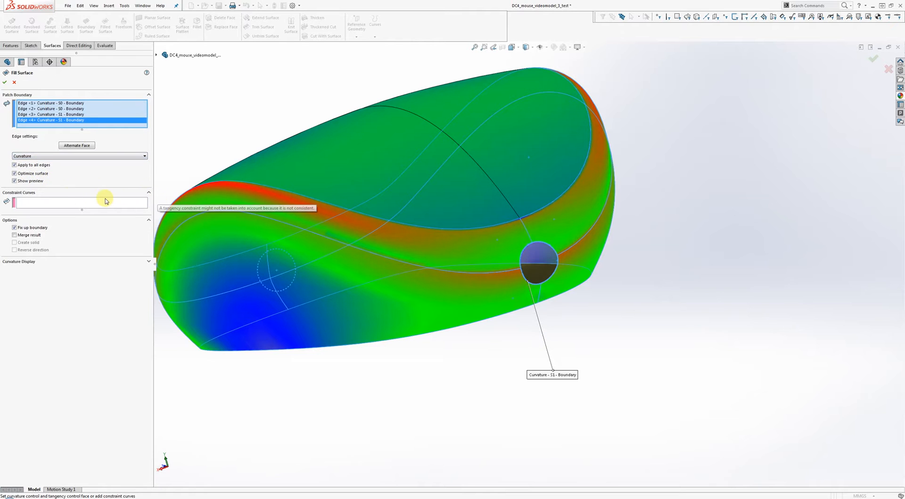
pyautogui.click(876, 58)
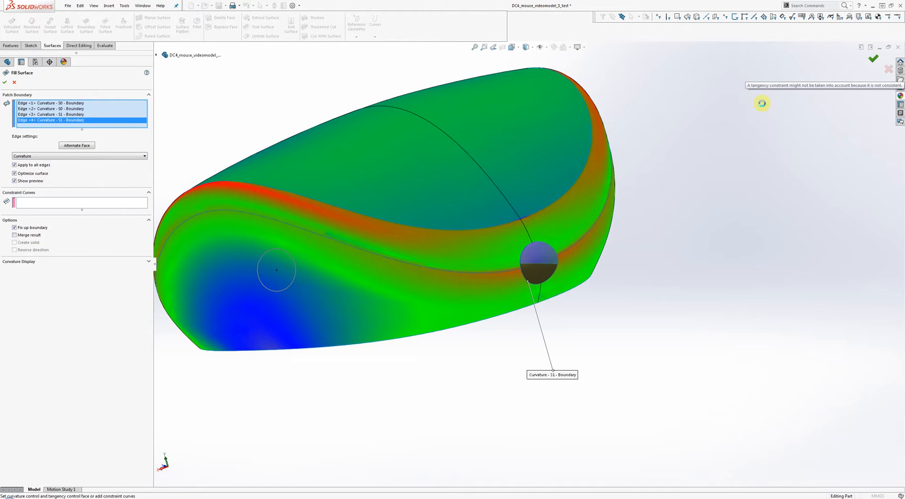
# Step: Examine the curvature colours across the filled circular patch and turn off the curvature display
pyautogui.moveTo(643, 146); pyautogui.dragTo(643, 165, button='middle')
pyautogui.scroll(-3, 686, 211)
pyautogui.moveTo(686, 210); pyautogui.dragTo(551, 230, button='middle')
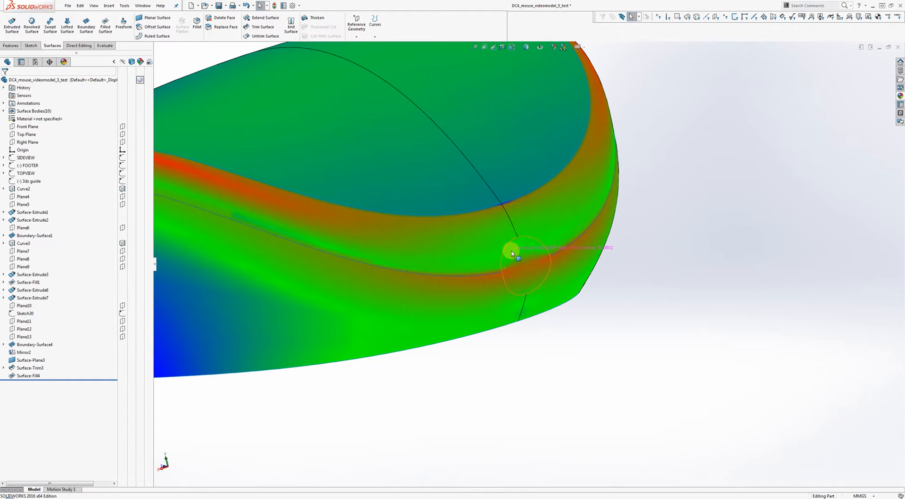
pyautogui.moveTo(522, 254)
pyautogui.mouseDown(button='middle')
pyautogui.moveTo(556, 234)
pyautogui.moveTo(467, 239)
pyautogui.moveTo(503, 238)
pyautogui.moveTo(505, 266)
pyautogui.mouseUp(button='middle')
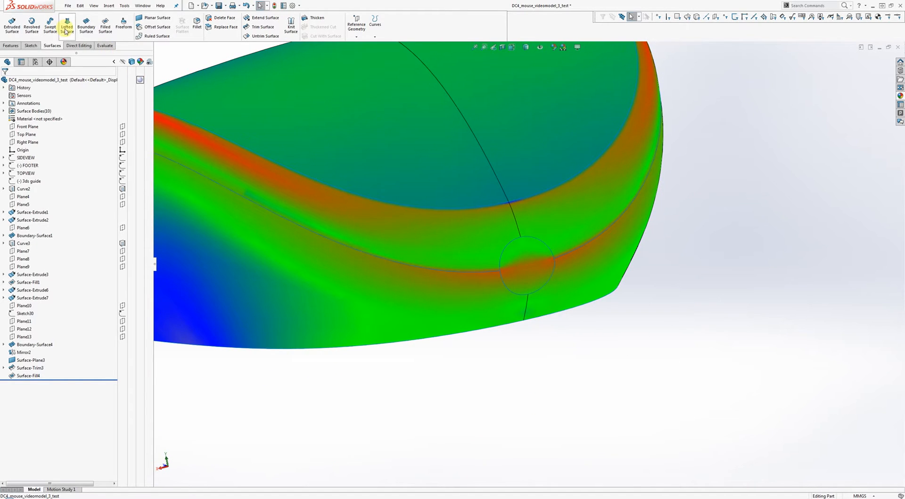
pyautogui.click(105, 46)
pyautogui.click(187, 36)
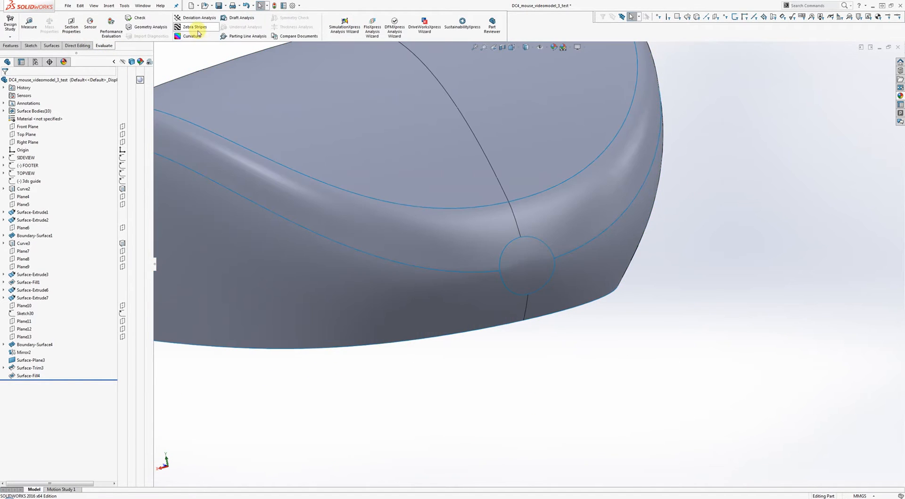
# Step: Check the flow across the circular patch with horizontal zebra stripes, turn the stripes off and inspect the plain shading
pyautogui.click(193, 27)
pyautogui.moveTo(310, 107); pyautogui.dragTo(554, 248, button='middle')
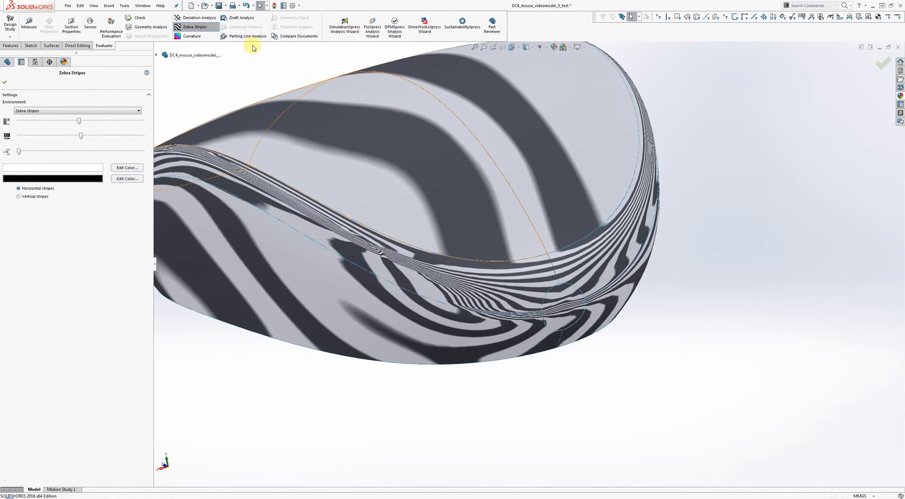
pyautogui.click(208, 28)
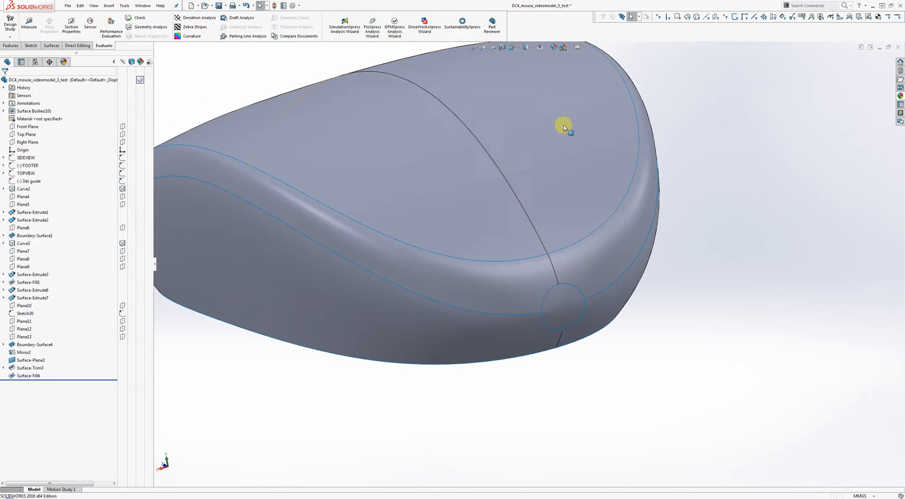
pyautogui.moveTo(564, 127); pyautogui.dragTo(580, 202, button='middle')
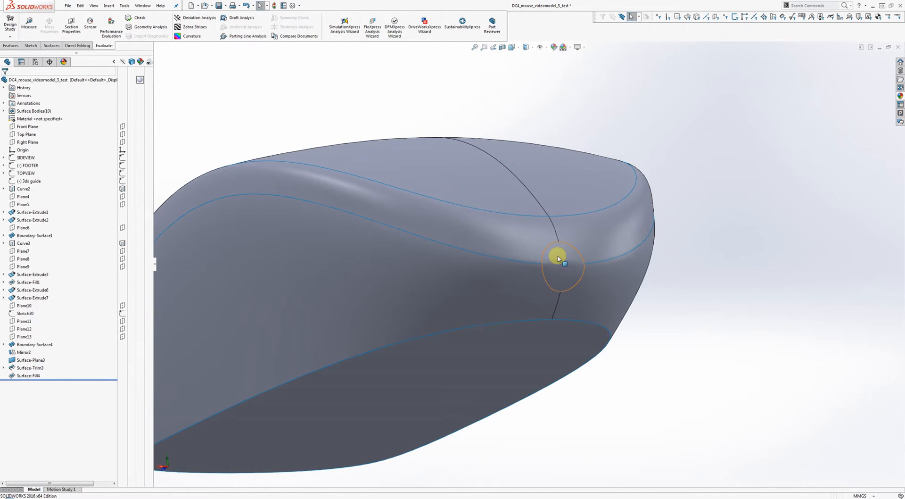
pyautogui.moveTo(530, 250)
pyautogui.mouseDown(button='middle')
pyautogui.moveTo(521, 242)
pyautogui.moveTo(519, 264)
pyautogui.moveTo(493, 265)
pyautogui.mouseUp(button='middle')
# Step: Delete the circular surface trim together with its dependent surface fill, keeping Sketch35
pyautogui.click(30, 367)
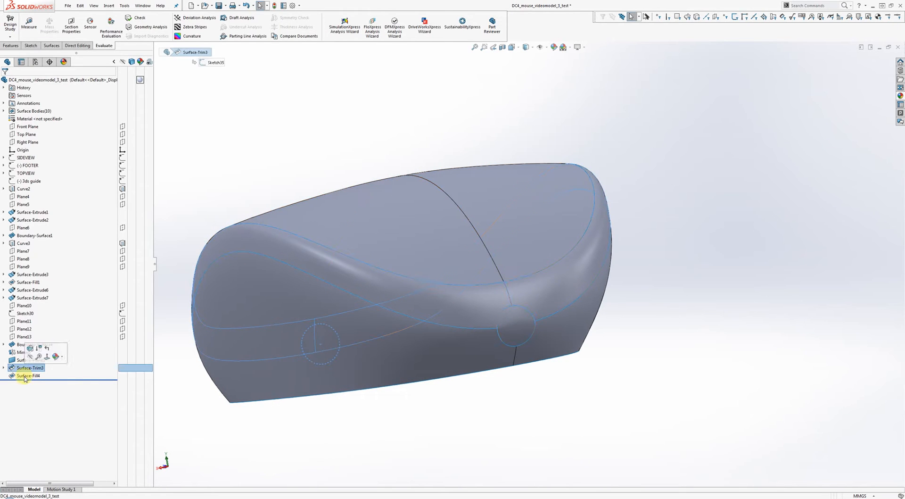
pyautogui.keyDown('ctrl'); pyautogui.click(25, 376); pyautogui.keyUp('ctrl')
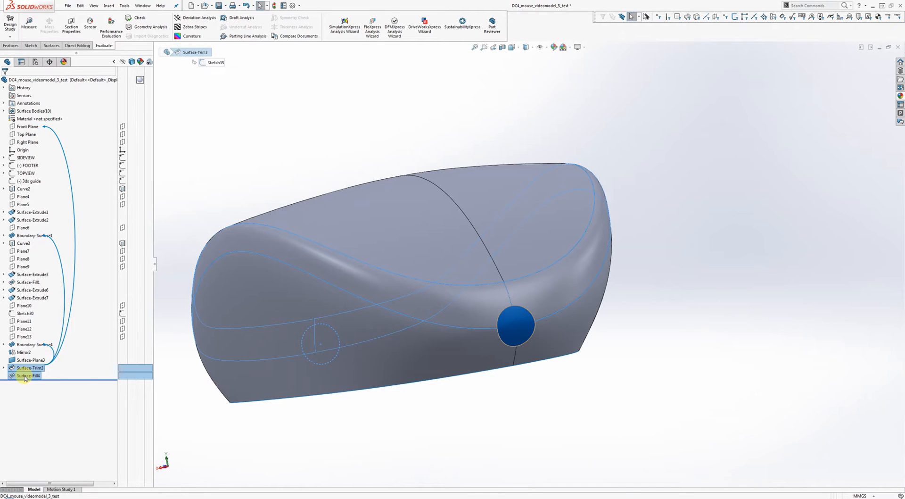
pyautogui.rightClick(25, 377)
pyautogui.click(45, 398)
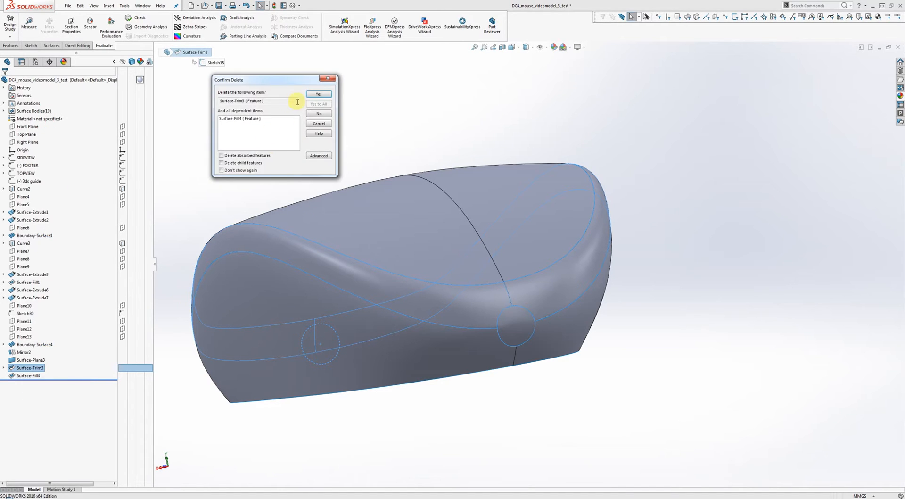
pyautogui.click(320, 94)
# Step: Examine the shading up close where the side seam crosses the centre line
pyautogui.moveTo(360, 121); pyautogui.dragTo(359, 74, button='middle')
pyautogui.scroll(-10, 526, 198)
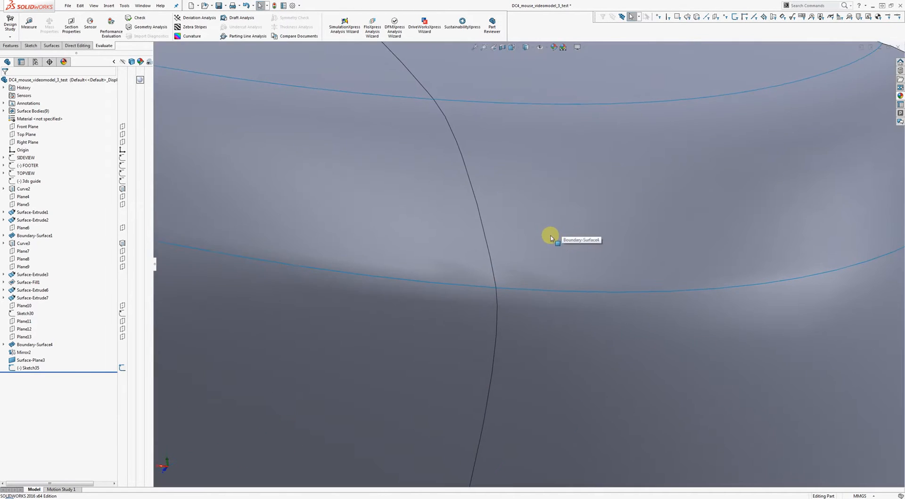
pyautogui.moveTo(551, 196); pyautogui.dragTo(511, 248, button='middle')
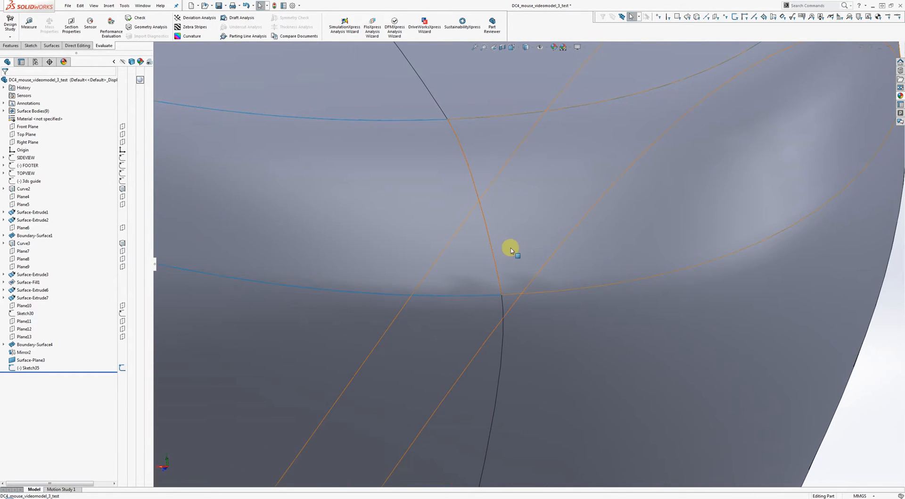
# Step: Switch to KeyShot and resume the paused real-time rendering
pyautogui.scroll(5, 553, 241)
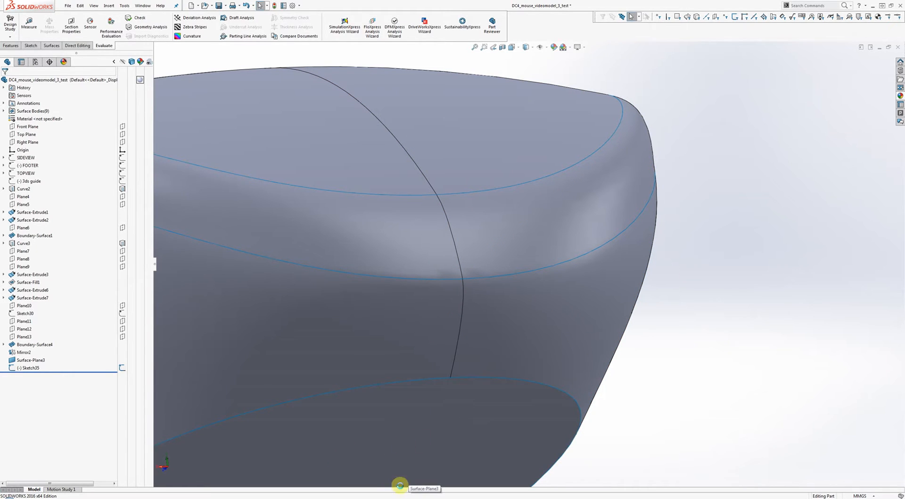
pyautogui.click(385, 498)
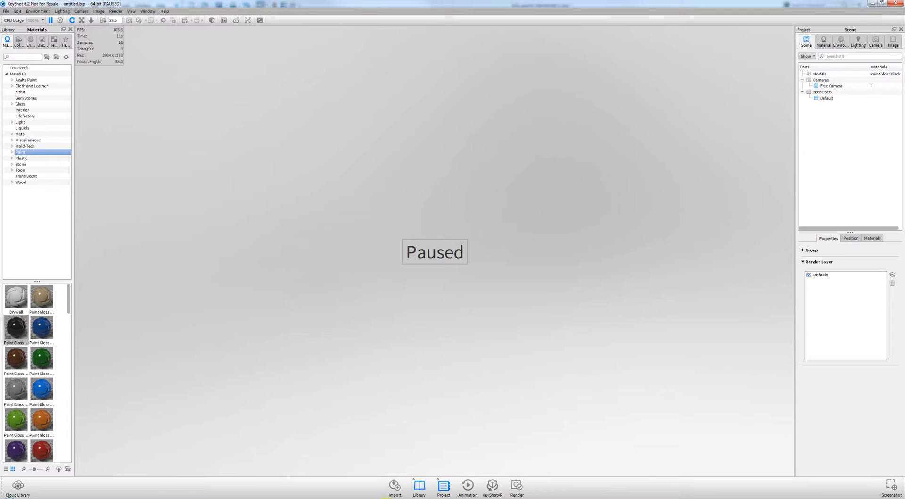
pyautogui.click(113, 11)
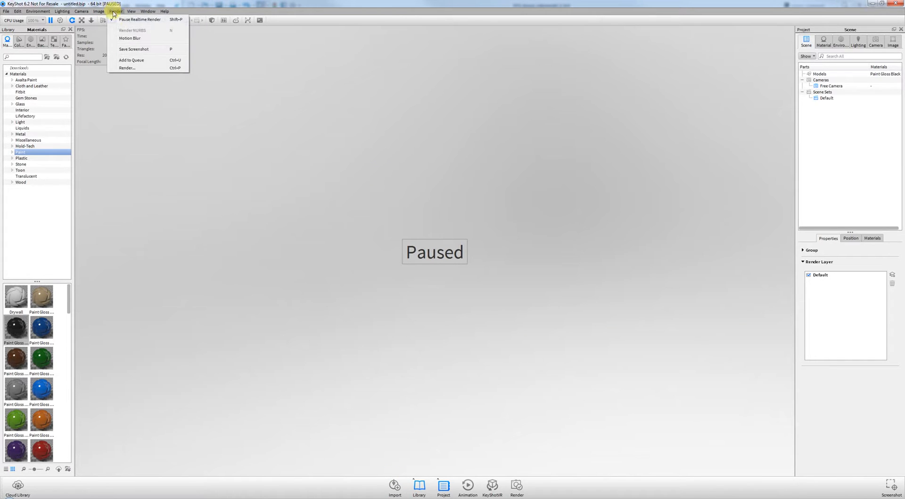
pyautogui.click(126, 20)
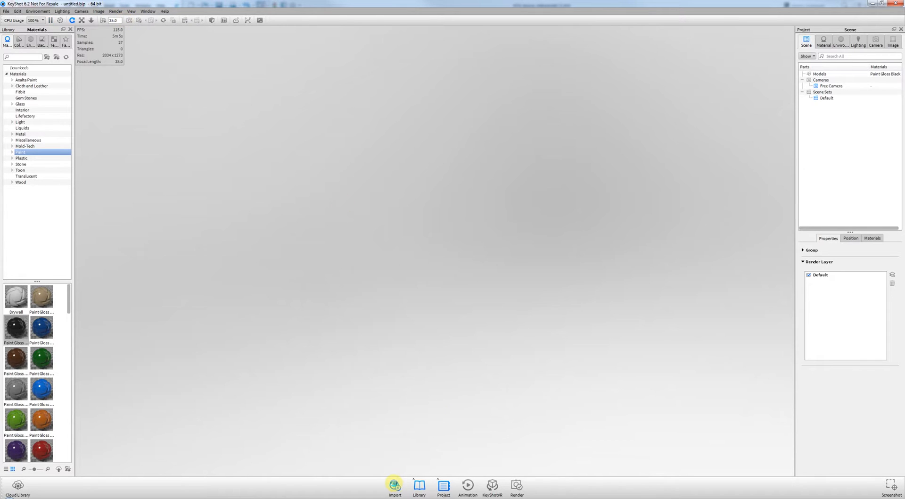
# Step: Import DC4_mouse_videomodel_3_test into the scene and apply the Paint Gloss Black material to the mouse
pyautogui.click(394, 485)
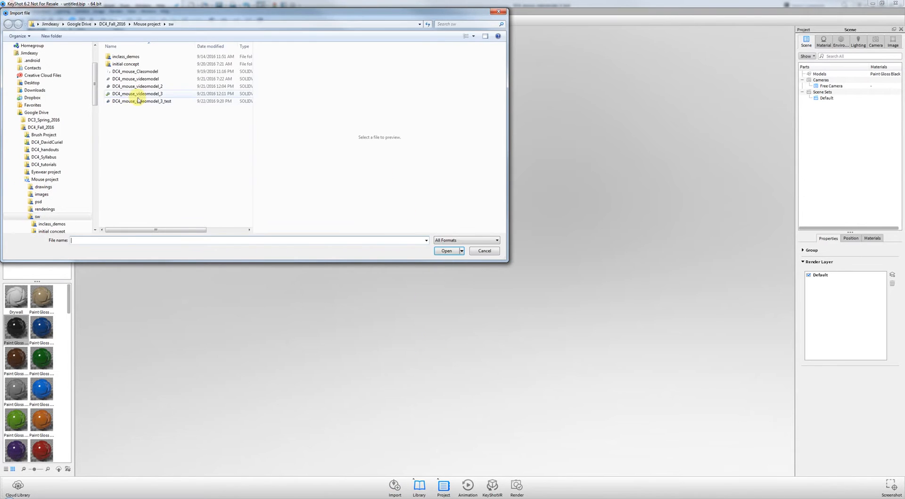
pyautogui.click(138, 101)
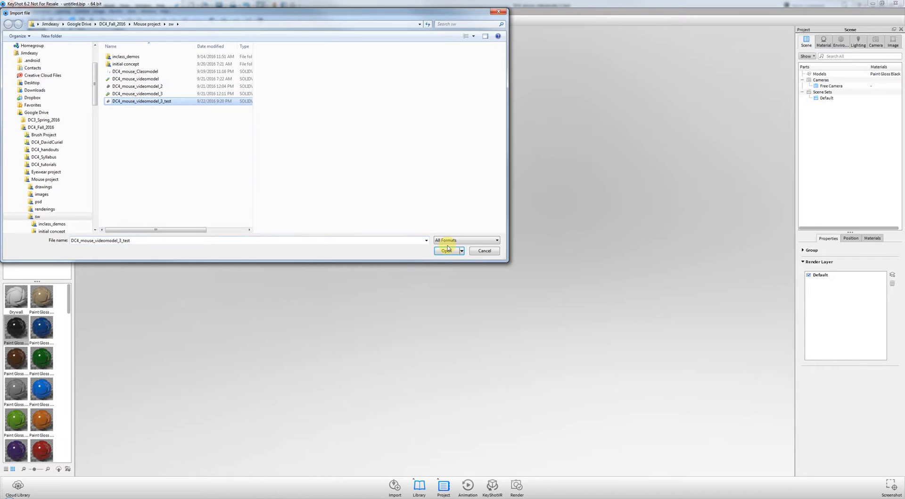
pyautogui.click(447, 250)
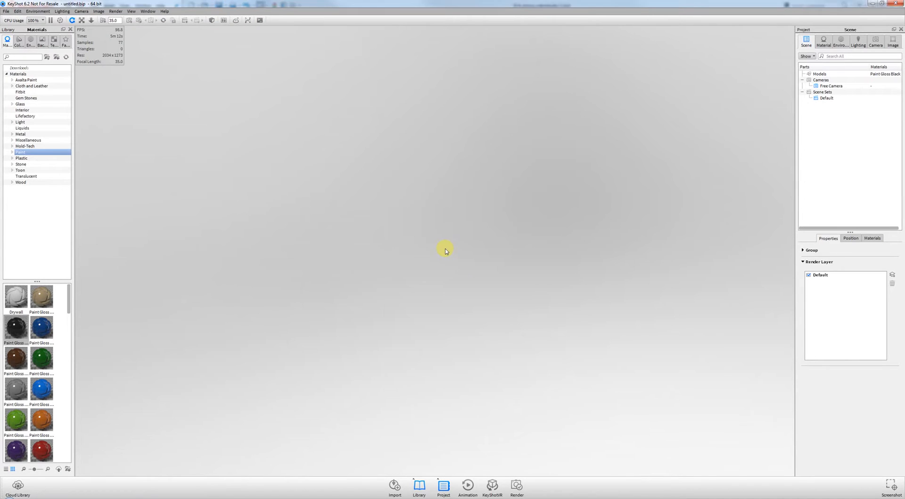
pyautogui.click(471, 433)
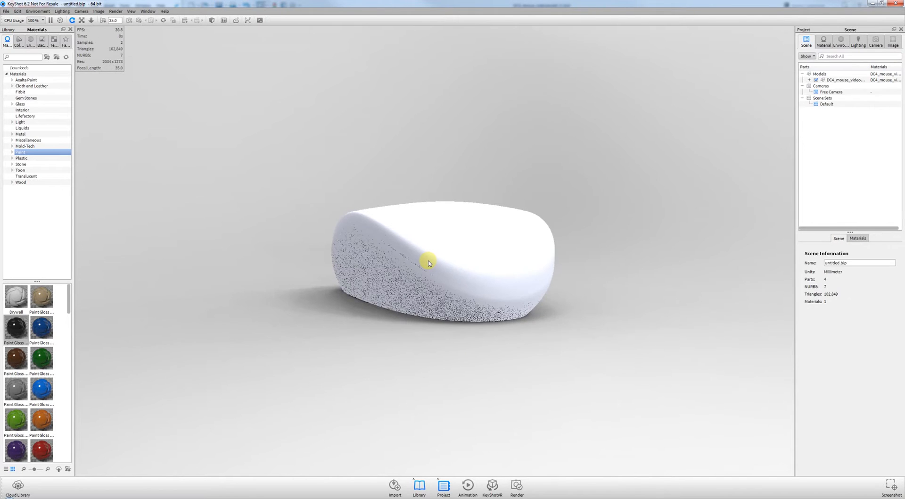
pyautogui.moveTo(14, 333)
pyautogui.mouseDown()
pyautogui.moveTo(313, 348)
pyautogui.moveTo(460, 289)
pyautogui.moveTo(443, 275)
pyautogui.mouseUp()
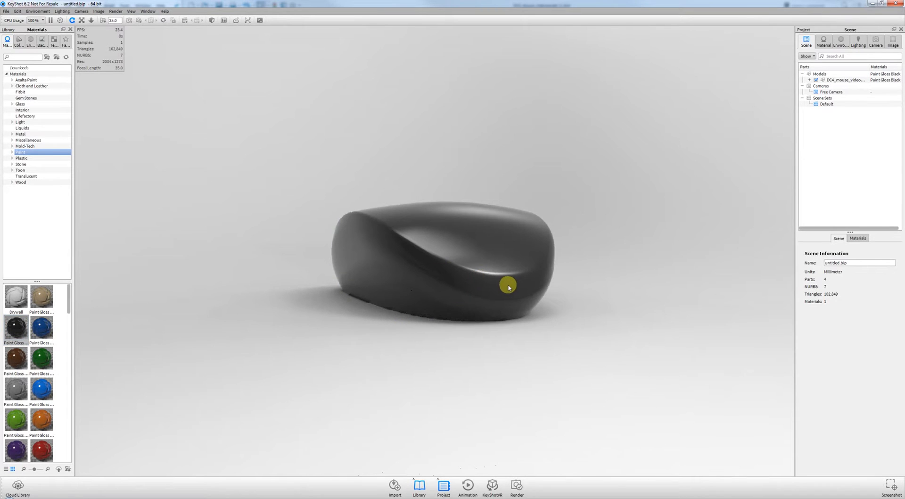
# Step: Examine the glossy reflections on the mouse from several angles, including close up where the side seam meets the centre line
pyautogui.moveTo(509, 283); pyautogui.dragTo(490, 256)
pyautogui.scroll(3, 490, 259)
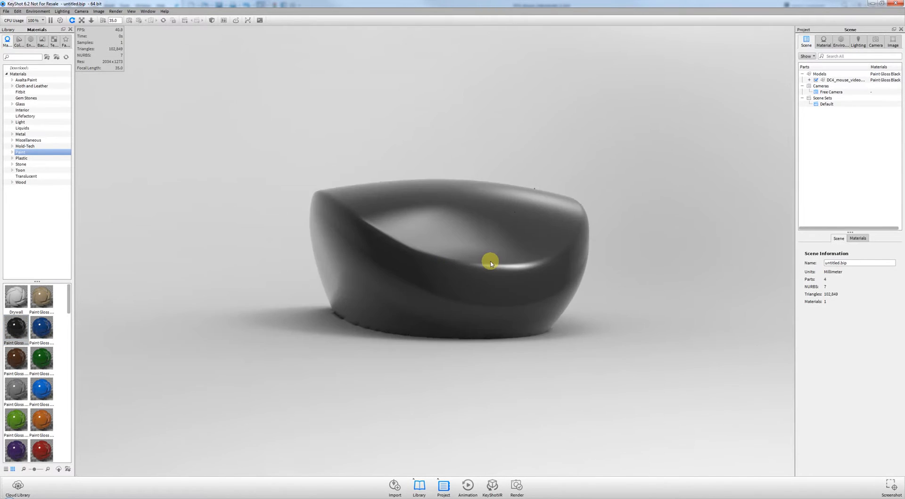
pyautogui.scroll(2, 519, 292)
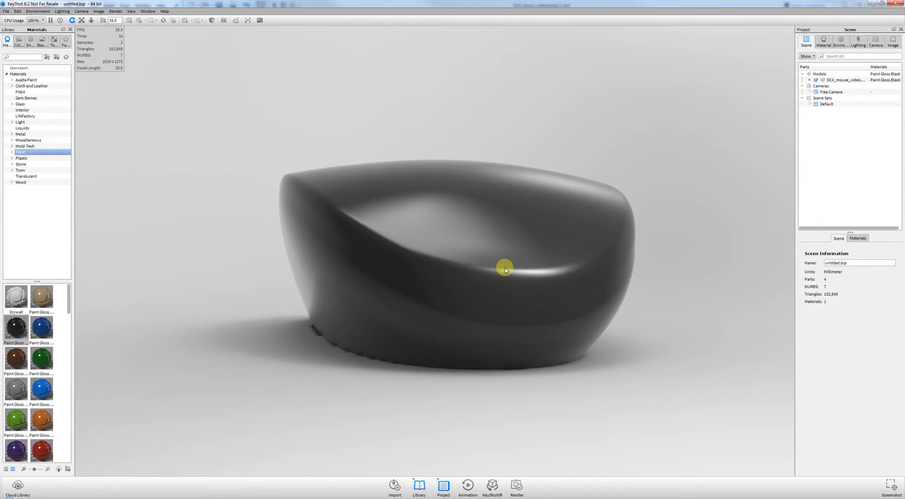
pyautogui.moveTo(505, 269); pyautogui.dragTo(462, 245)
pyautogui.moveTo(462, 239); pyautogui.dragTo(545, 120)
pyautogui.scroll(3, 561, 128)
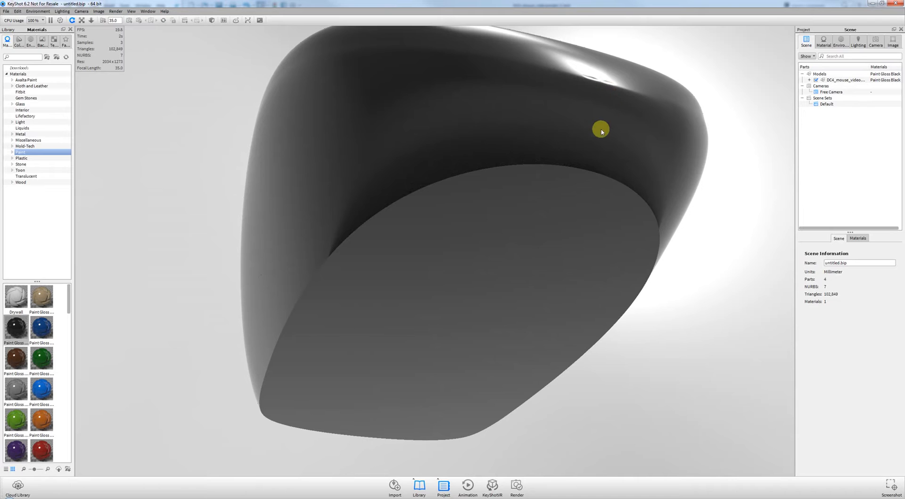
pyautogui.moveTo(600, 130); pyautogui.dragTo(578, 191)
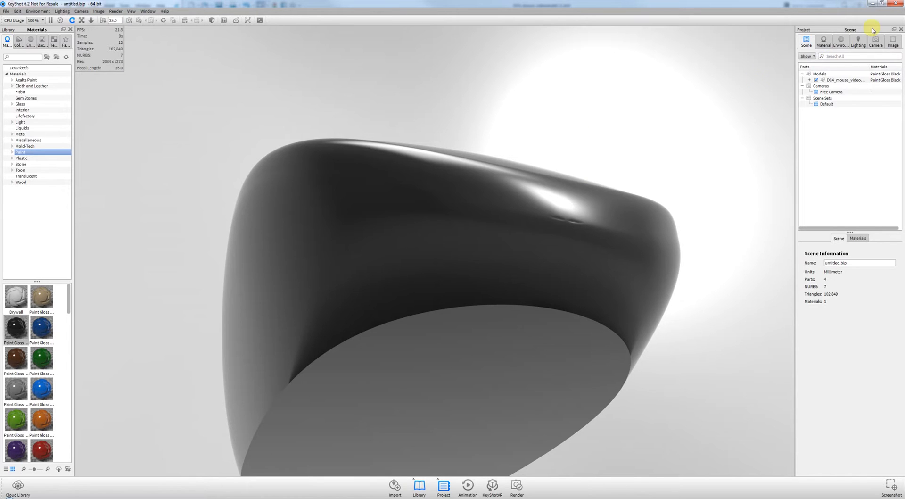
# Step: Delete the imported mouse model from the scene, pause the real-time rendering and switch back to SOLIDWORKS
pyautogui.click(830, 80)
pyautogui.rightClick(842, 80)
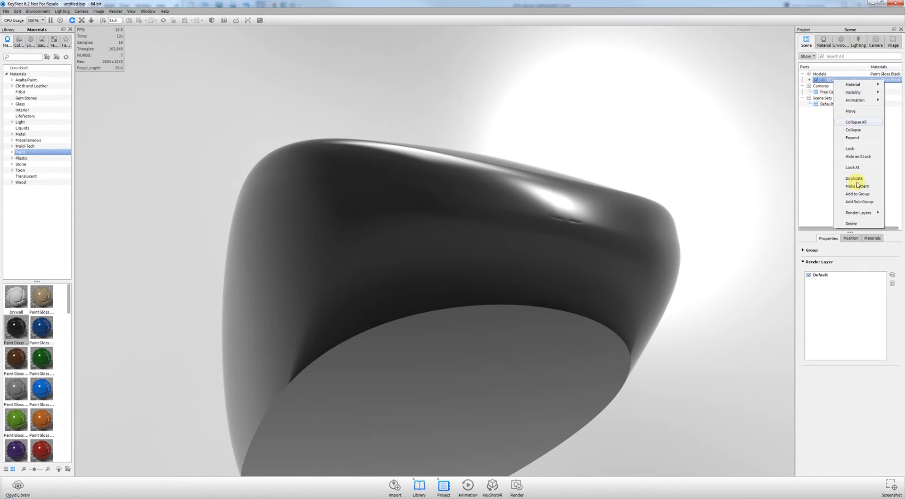
pyautogui.click(853, 224)
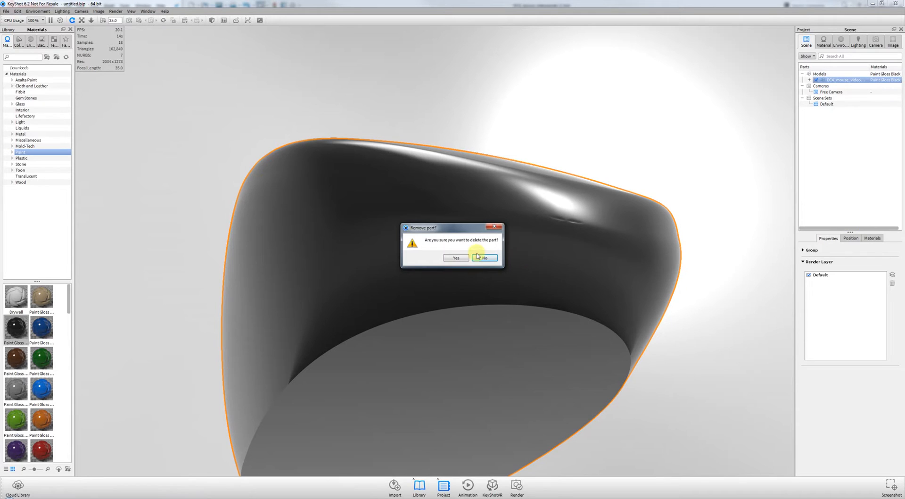
pyautogui.click(456, 257)
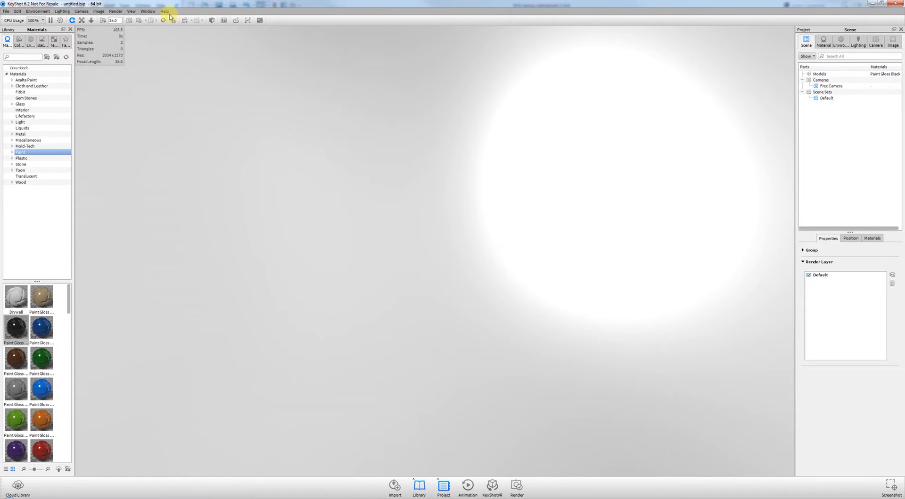
pyautogui.click(115, 11)
pyautogui.click(133, 22)
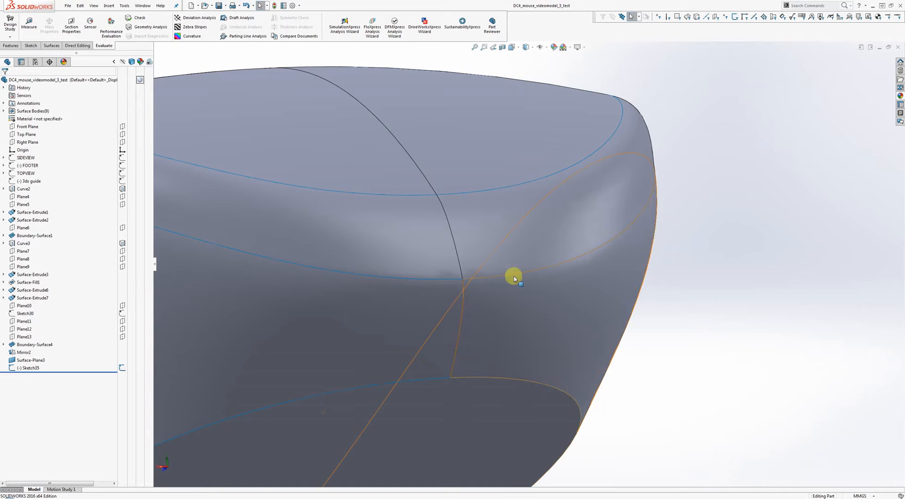
# Step: Examine the seam junction and identify the features behind the upper blend face and the side face below it
pyautogui.moveTo(495, 243); pyautogui.dragTo(701, 200, button='middle')
pyautogui.scroll(-3, 593, 236)
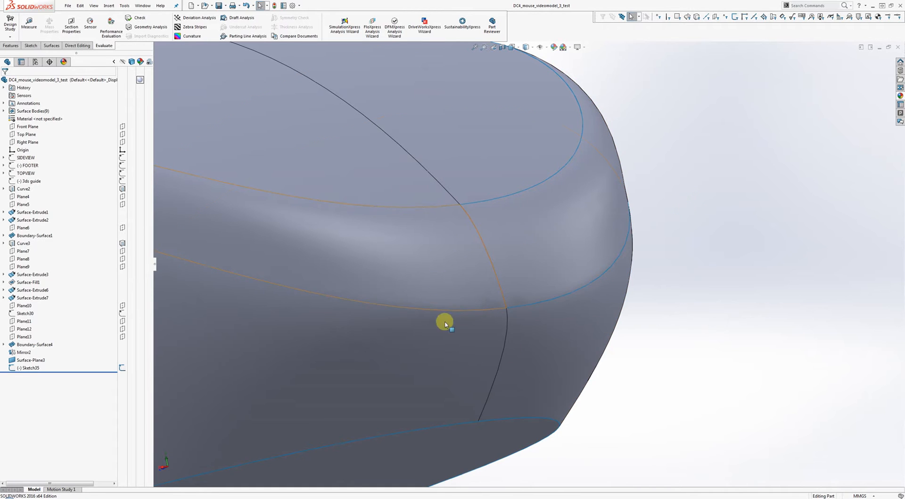
pyautogui.click(430, 278)
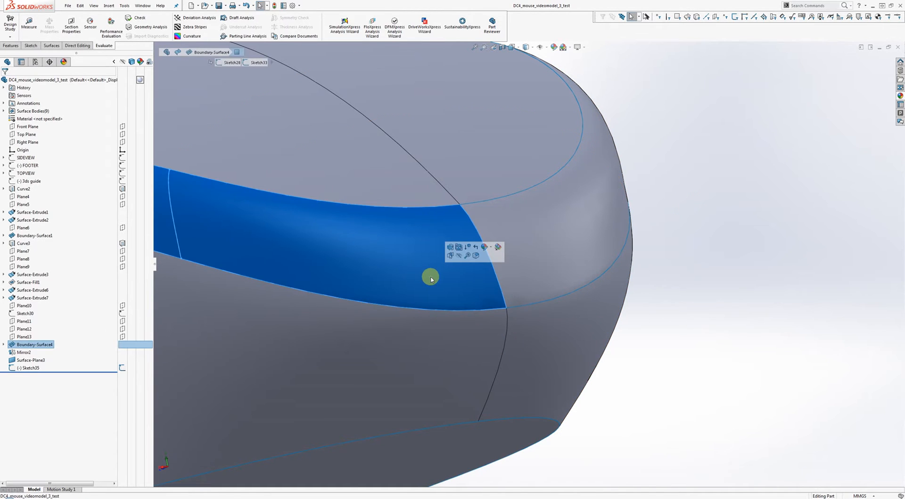
pyautogui.click(436, 344)
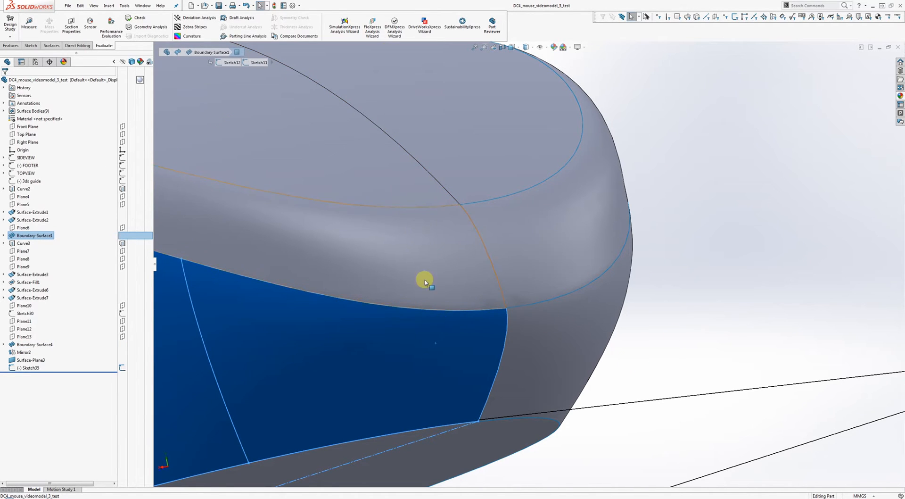
pyautogui.click(691, 297)
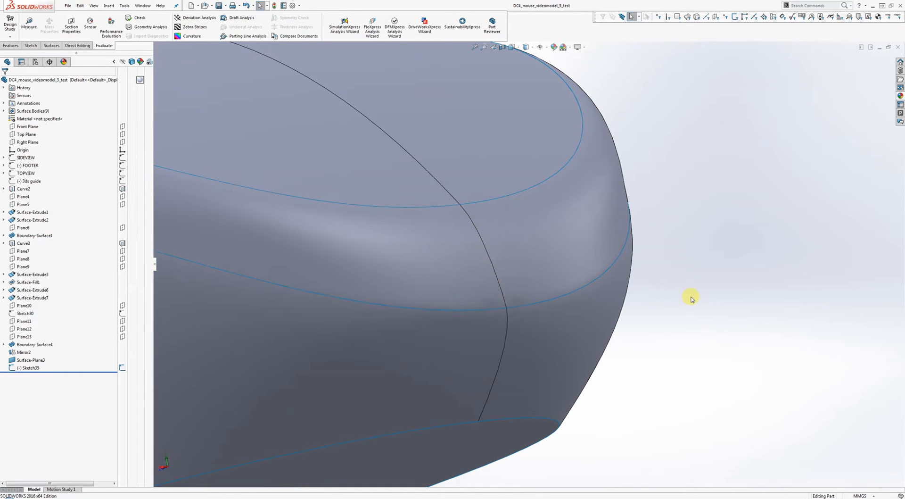
# Step: Edit Boundary-Surface4 and set its end constraint at the centre-line edge to Tangency To Face
pyautogui.rightClick(396, 259)
pyautogui.click(402, 247)
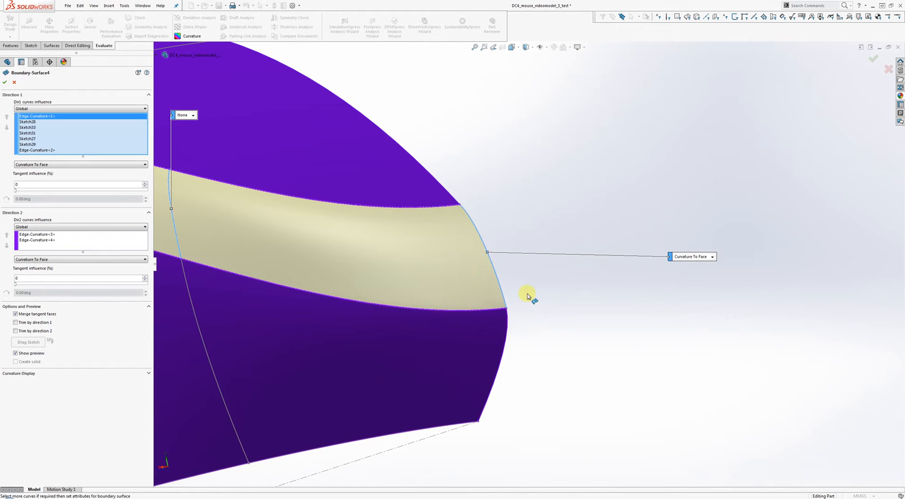
pyautogui.click(712, 257)
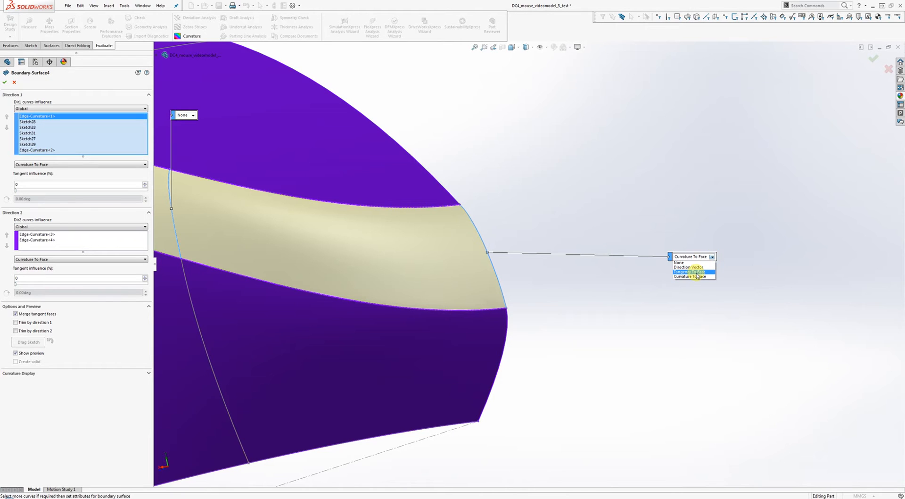
pyautogui.click(697, 272)
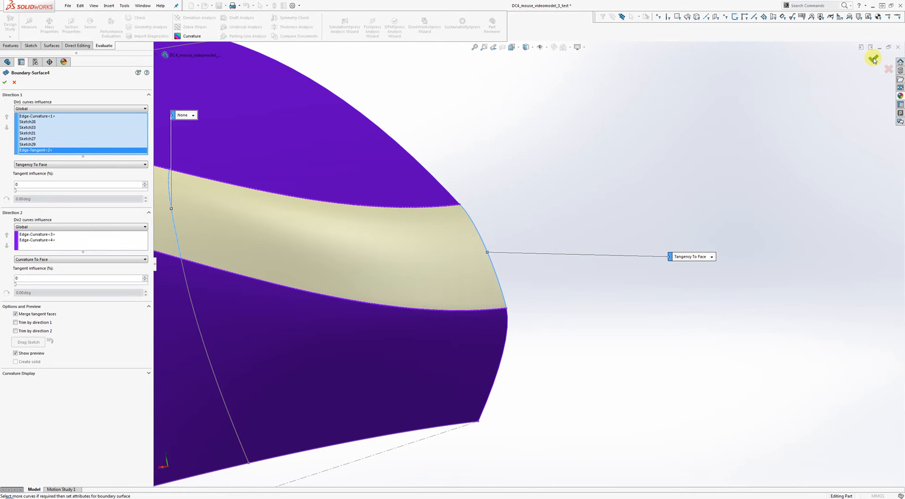
pyautogui.click(874, 57)
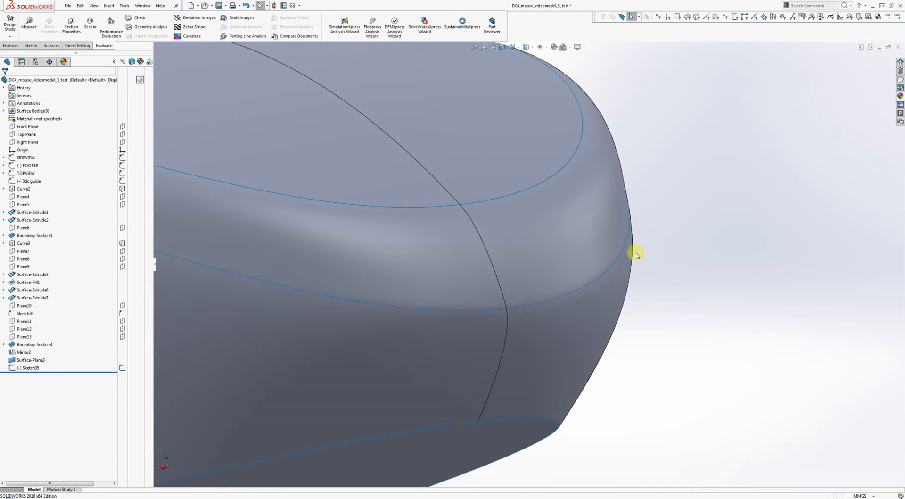
# Step: Check the curvature colours where the side seam crosses the centre line and turn the curvature display off
pyautogui.moveTo(648, 213)
pyautogui.mouseDown(button='middle')
pyautogui.moveTo(656, 204)
pyautogui.moveTo(522, 181)
pyautogui.moveTo(424, 132)
pyautogui.mouseUp(button='middle')
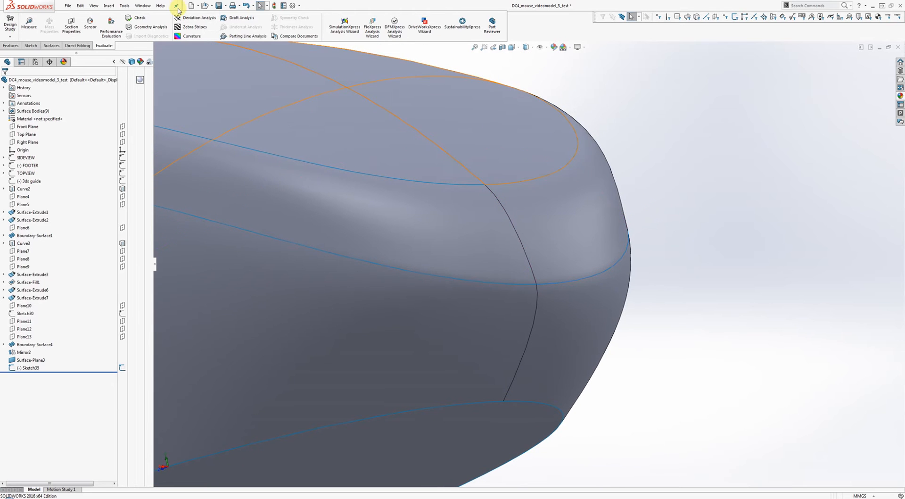
pyautogui.click(187, 37)
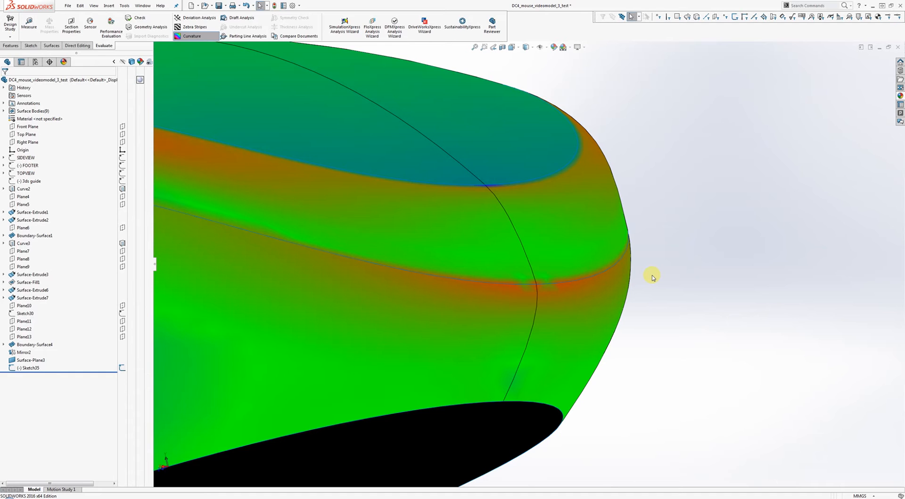
pyautogui.click(461, 313)
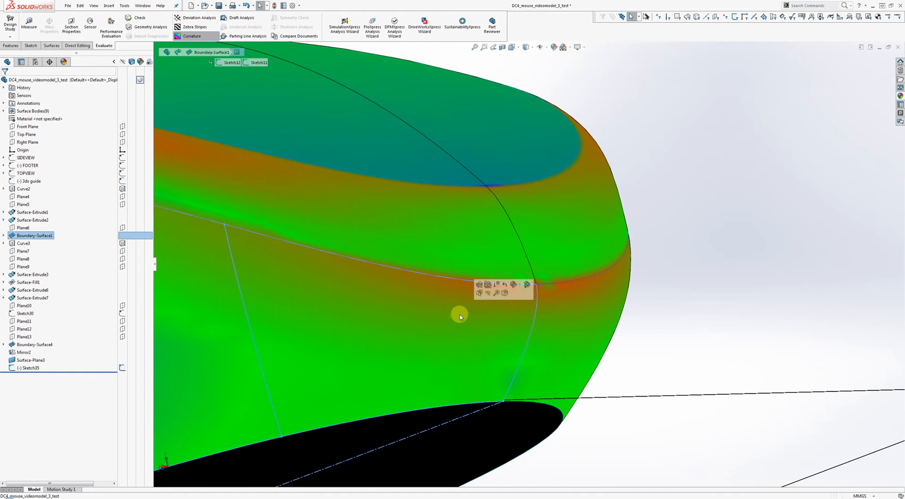
pyautogui.click(192, 35)
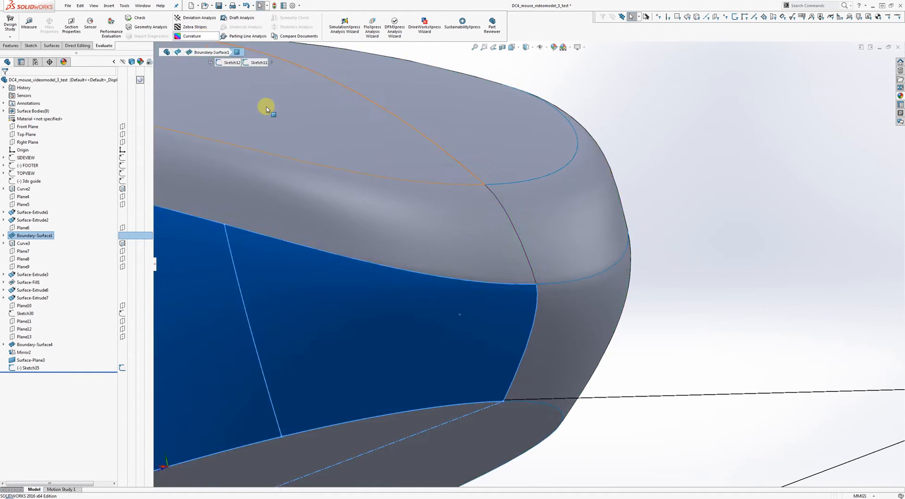
# Step: Edit Boundary-Surface1 to set its centre-line edge constraint to Tangency To Face, and turn on the curvature display
pyautogui.rightClick(487, 313)
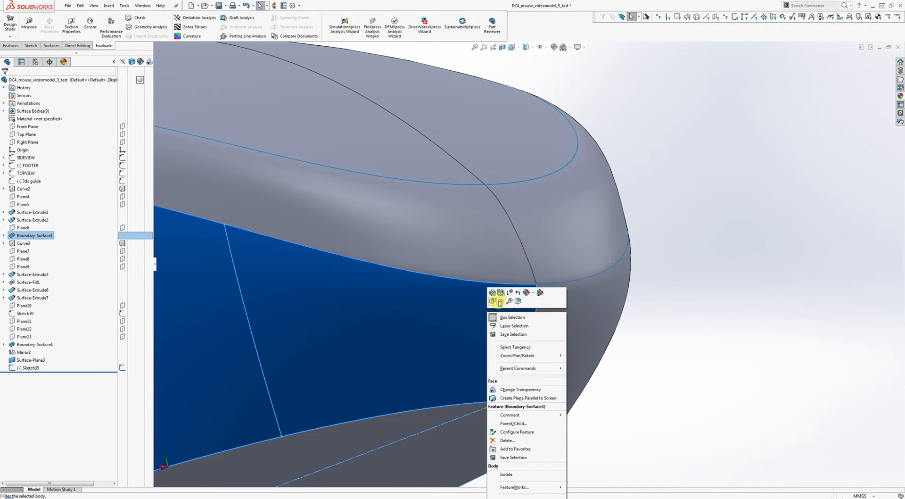
pyautogui.click(493, 302)
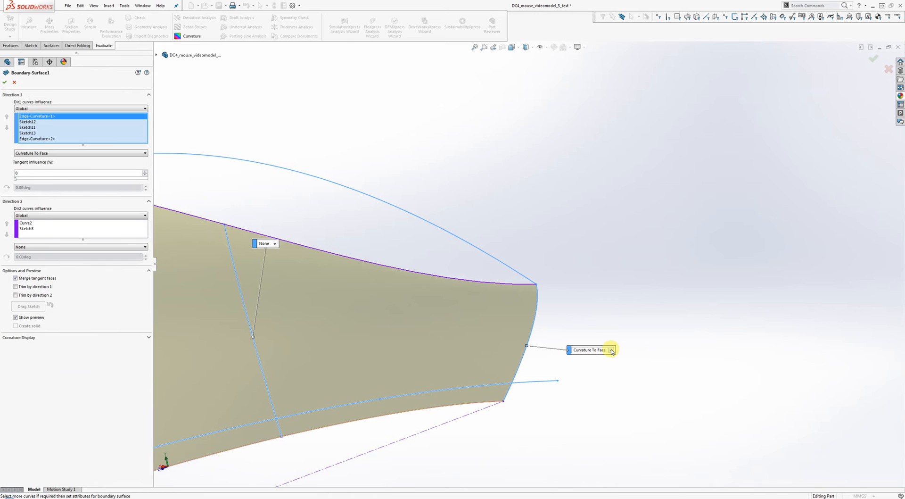
pyautogui.click(611, 350)
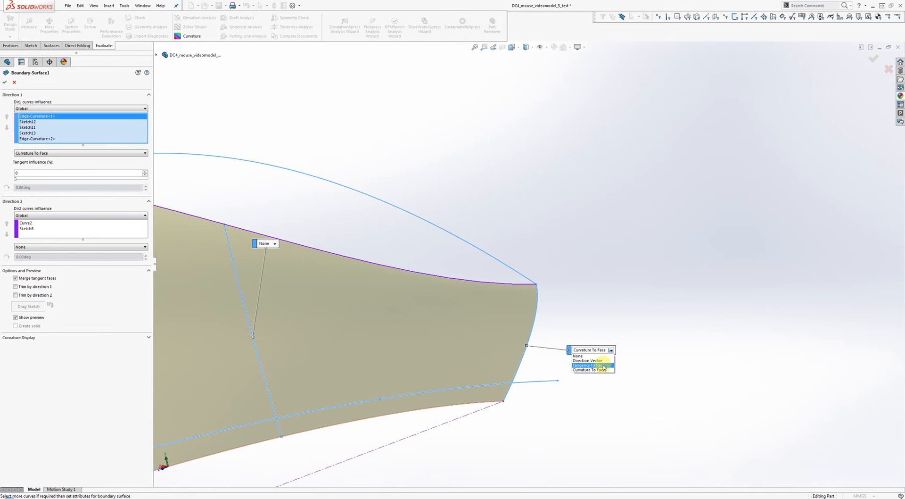
pyautogui.click(604, 365)
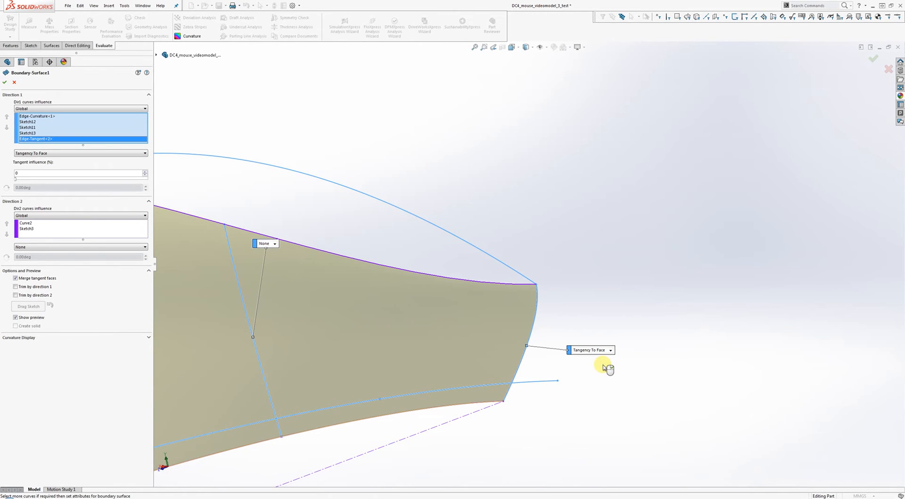
pyautogui.click(873, 58)
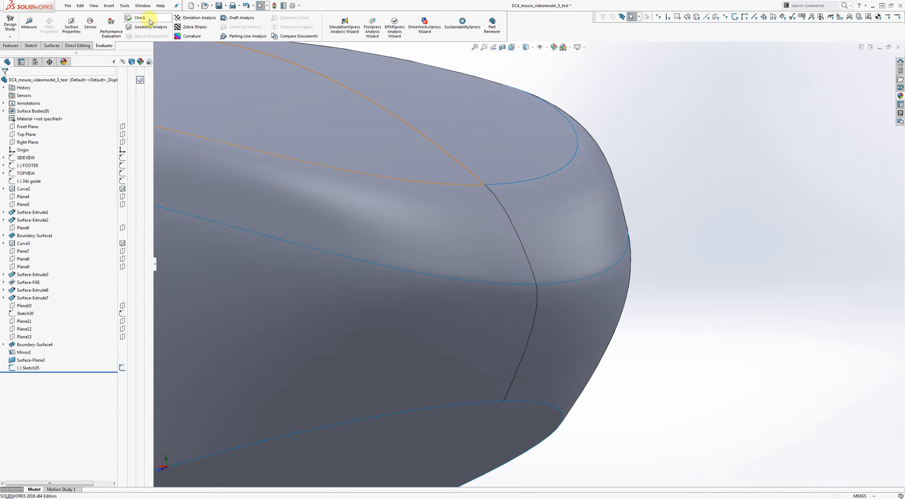
pyautogui.click(179, 35)
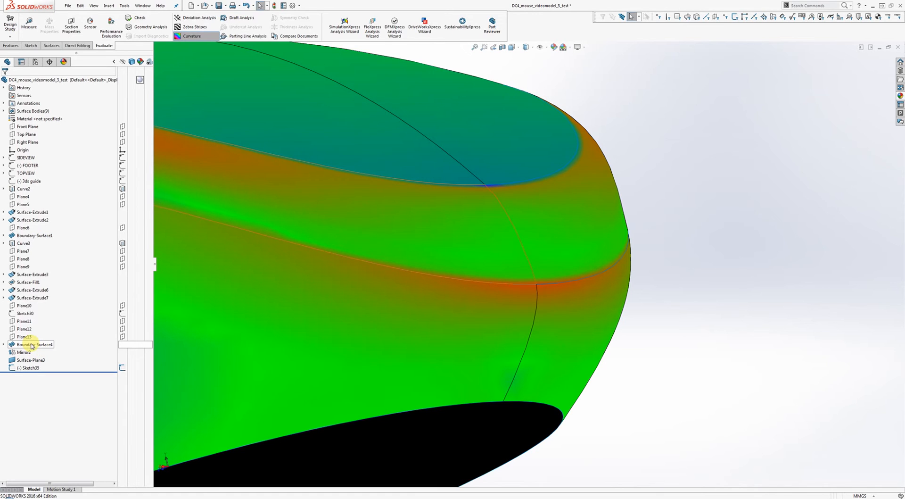
# Step: Edit Boundary-Surface1 and raise the tangent influence of its Direction 1 Edge-Tangent<1> curve to the maximum
pyautogui.rightClick(510, 288)
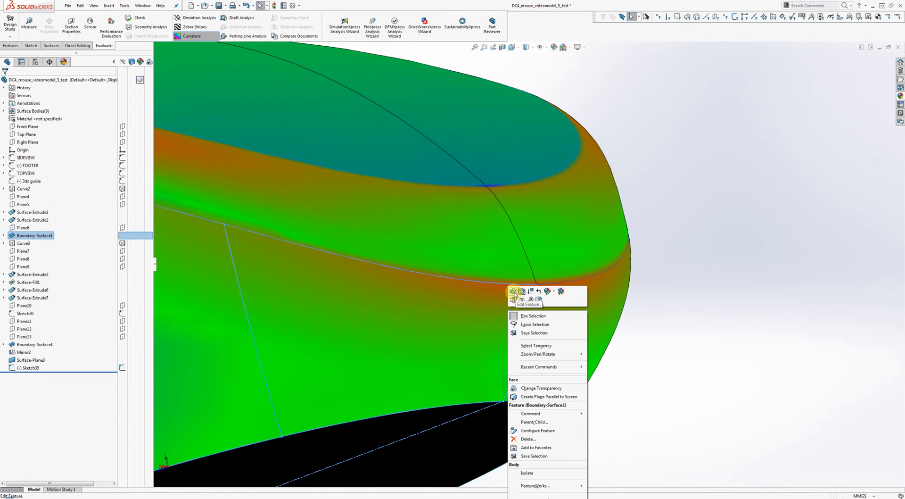
pyautogui.click(513, 293)
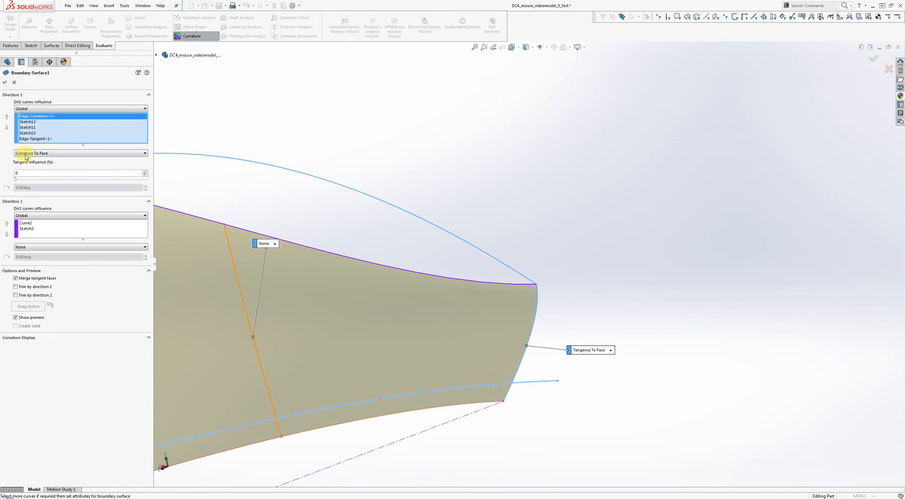
pyautogui.click(29, 139)
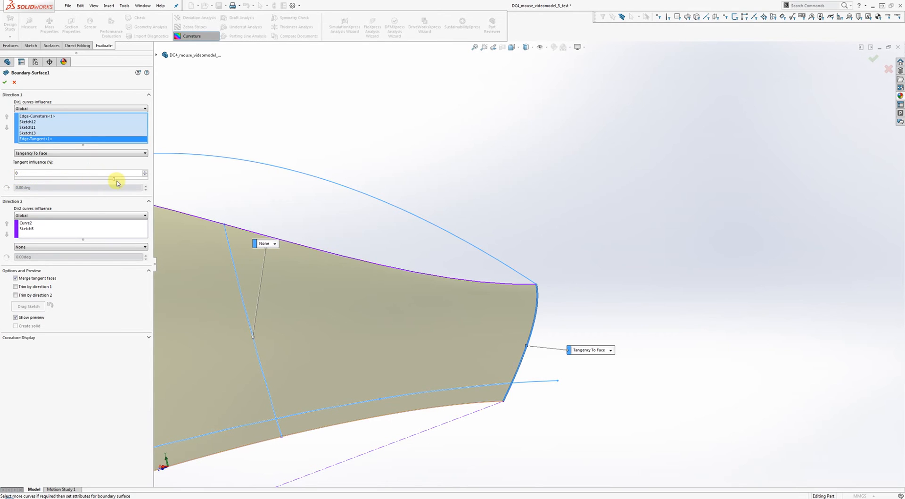
pyautogui.moveTo(160, 181); pyautogui.dragTo(207, 187)
pyautogui.click(5, 83)
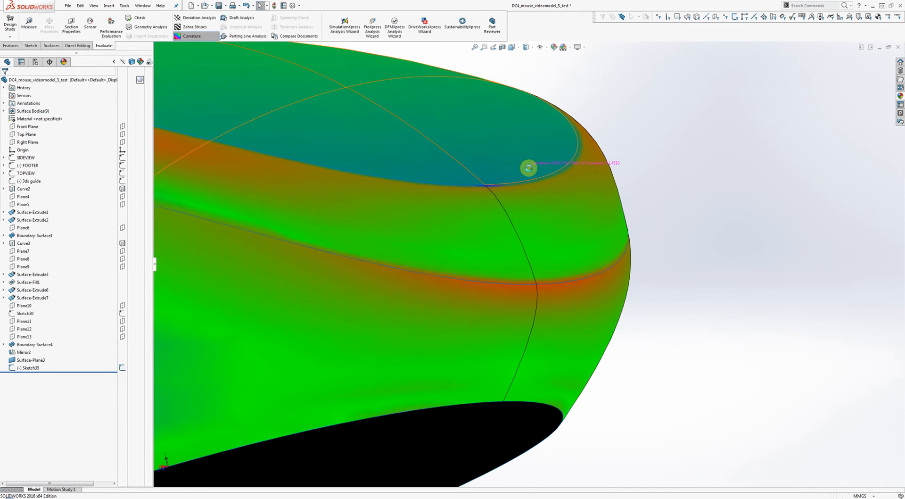
# Step: Edit Boundary-Surface4 and raise the Direction 1 tangent influence of Edge-Curvature<1> to 100%
pyautogui.rightClick(458, 227)
pyautogui.click(460, 221)
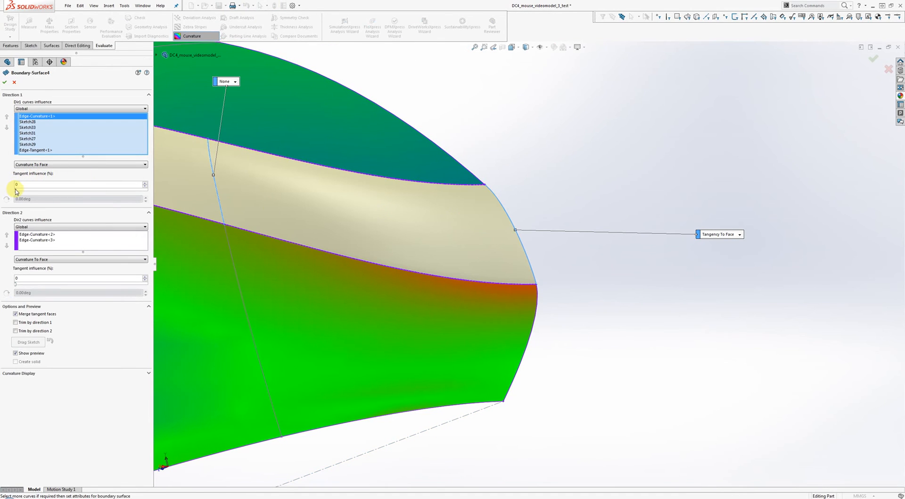
pyautogui.moveTo(16, 191); pyautogui.dragTo(42, 195)
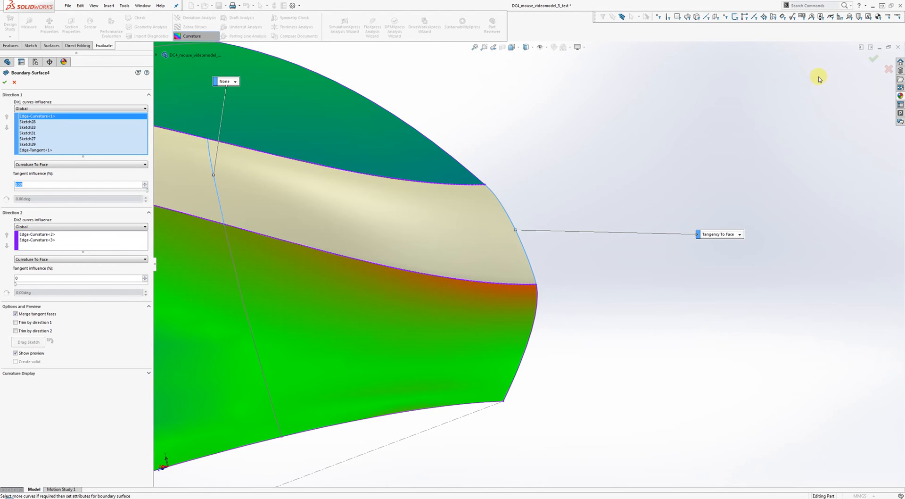
pyautogui.click(873, 62)
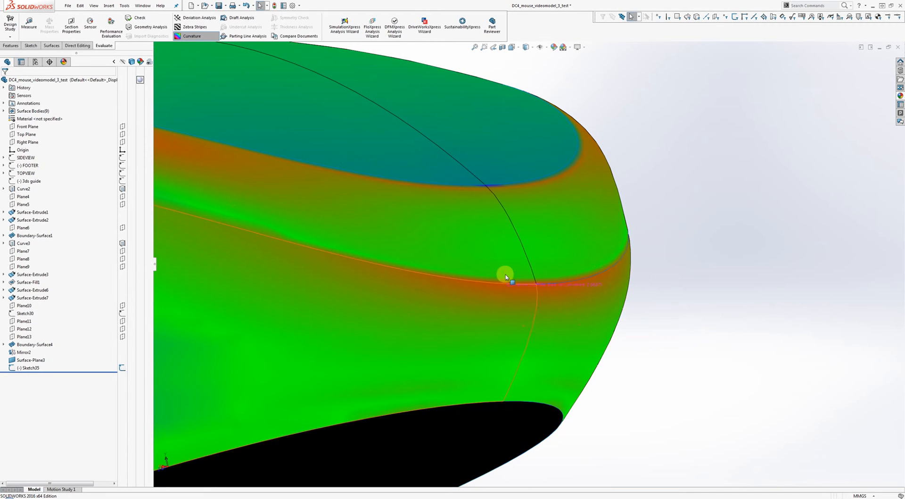
# Step: Check the curvature colours where the side seam crosses the centre line, and save and close the mouse part
pyautogui.scroll(-6, 554, 297)
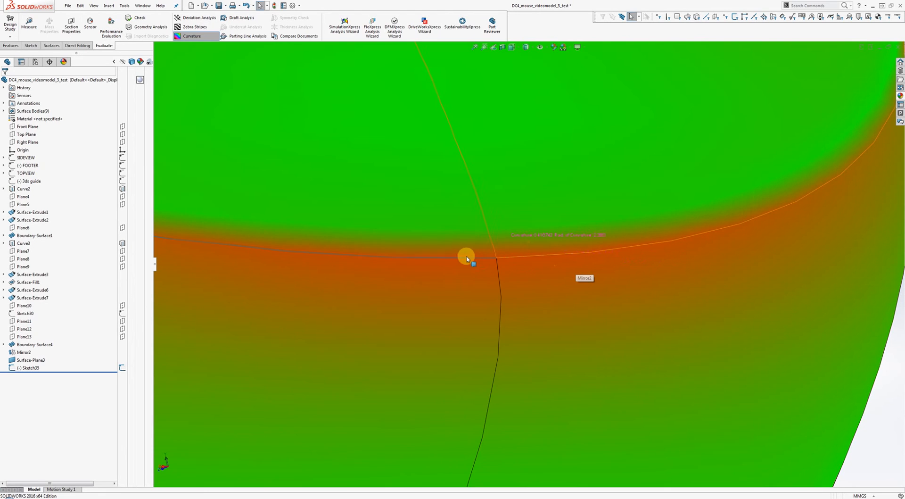
pyautogui.scroll(5, 552, 269)
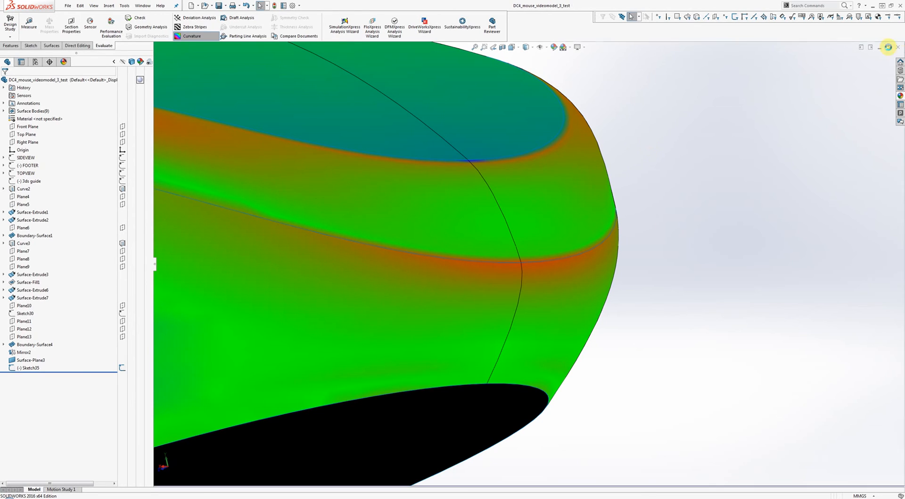
pyautogui.click(898, 48)
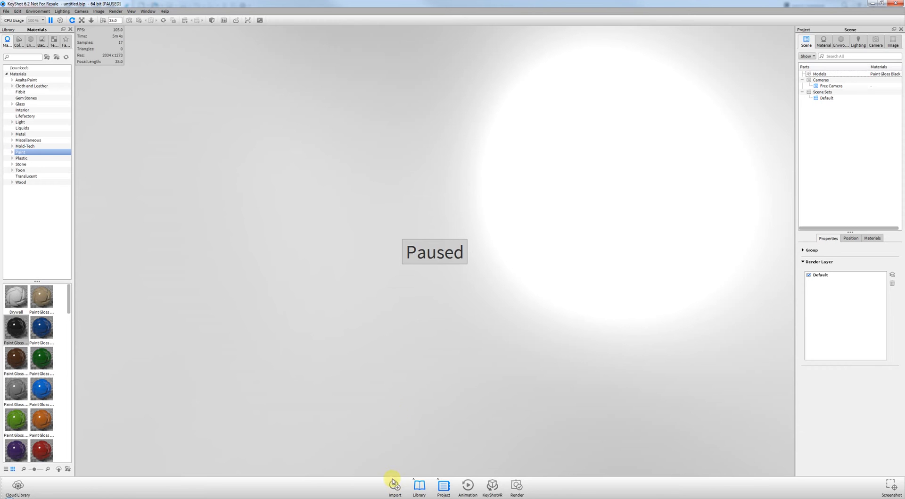
# Step: Switch to KeyShot, import DC4_mouse_videomodel_3_test with the existing import settings, and apply the black gloss paint to the mouse
pyautogui.click(394, 482)
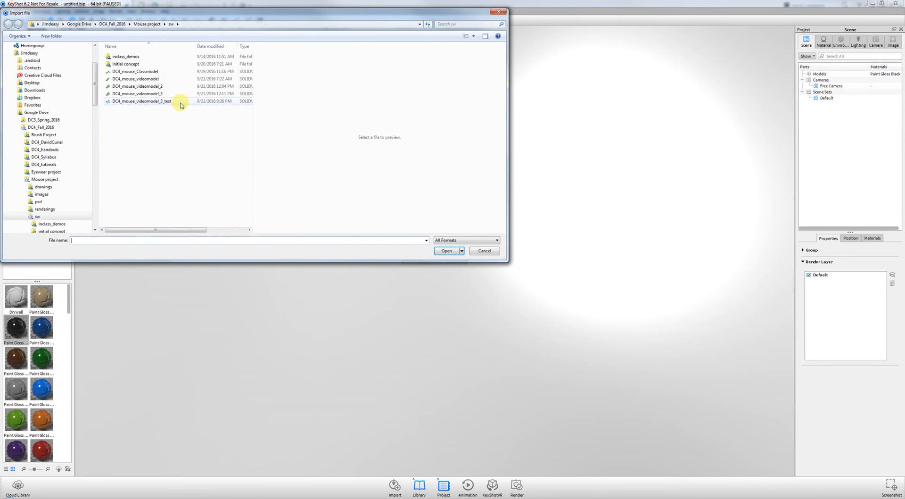
pyautogui.click(181, 100)
pyautogui.click(446, 251)
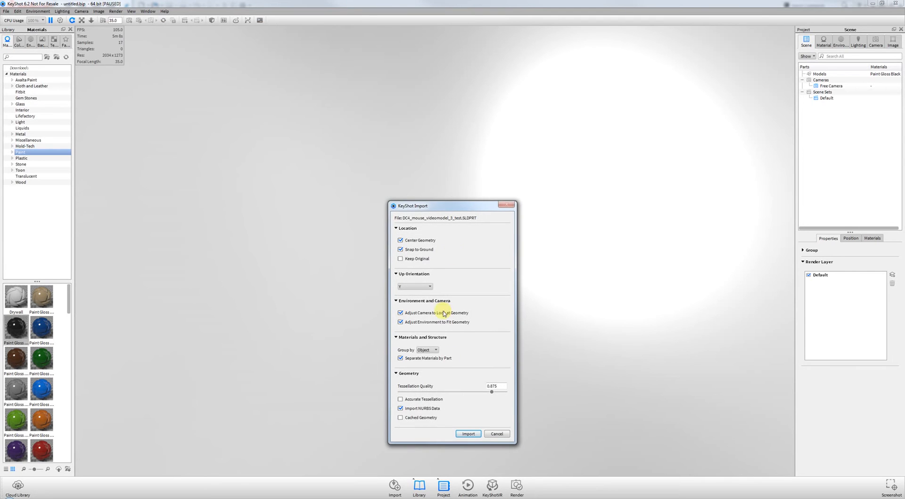
pyautogui.click(469, 434)
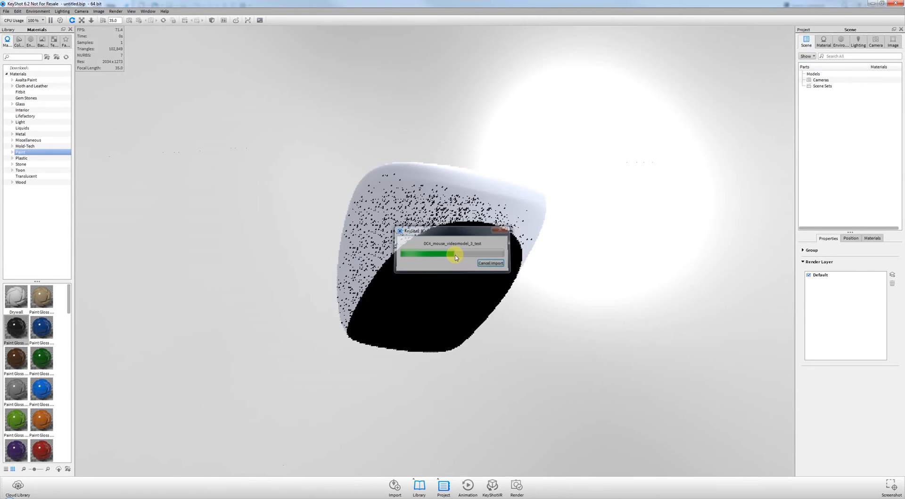
pyautogui.moveTo(255, 151)
pyautogui.mouseDown()
pyautogui.moveTo(319, 172)
pyautogui.moveTo(330, 224)
pyautogui.mouseUp()
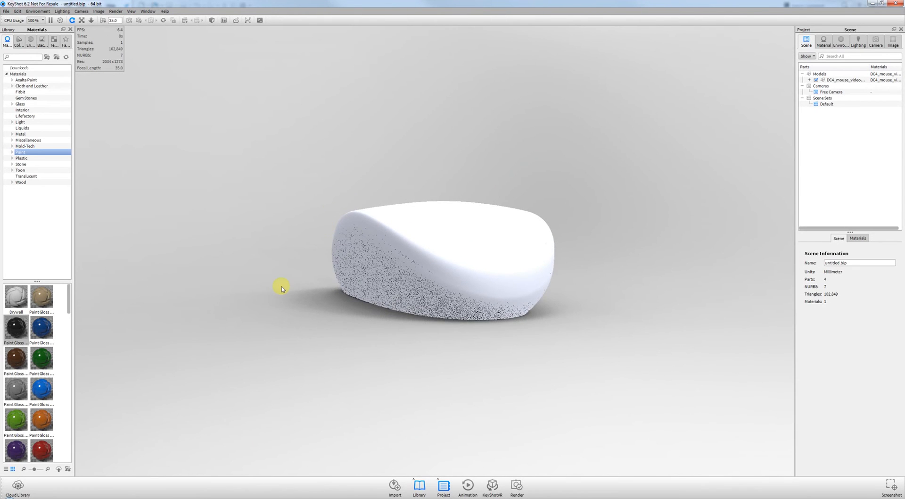
pyautogui.moveTo(16, 327)
pyautogui.mouseDown()
pyautogui.moveTo(272, 372)
pyautogui.moveTo(443, 281)
pyautogui.moveTo(497, 299)
pyautogui.moveTo(483, 305)
pyautogui.moveTo(500, 305)
pyautogui.moveTo(500, 291)
pyautogui.mouseUp()
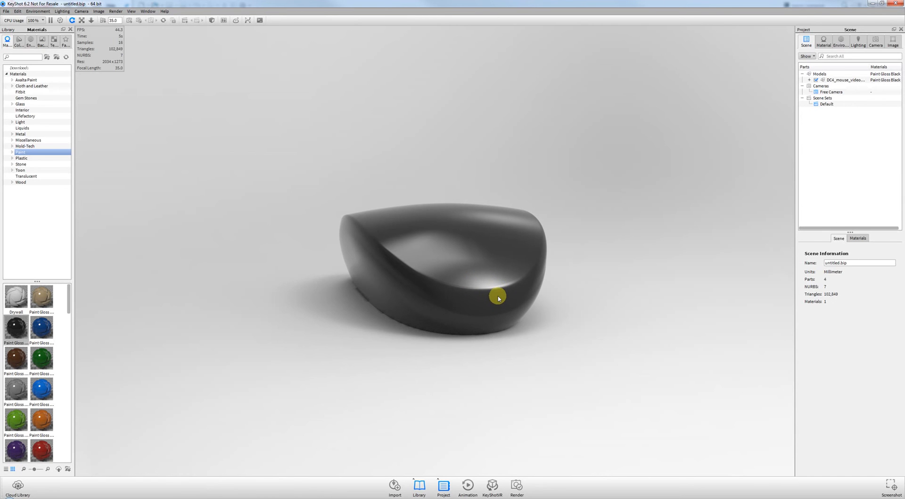
# Step: Examine the reflections over the mouse's underside, seam and front surfaces from several angles to judge the surface continuity
pyautogui.moveTo(499, 298); pyautogui.dragTo(527, 185)
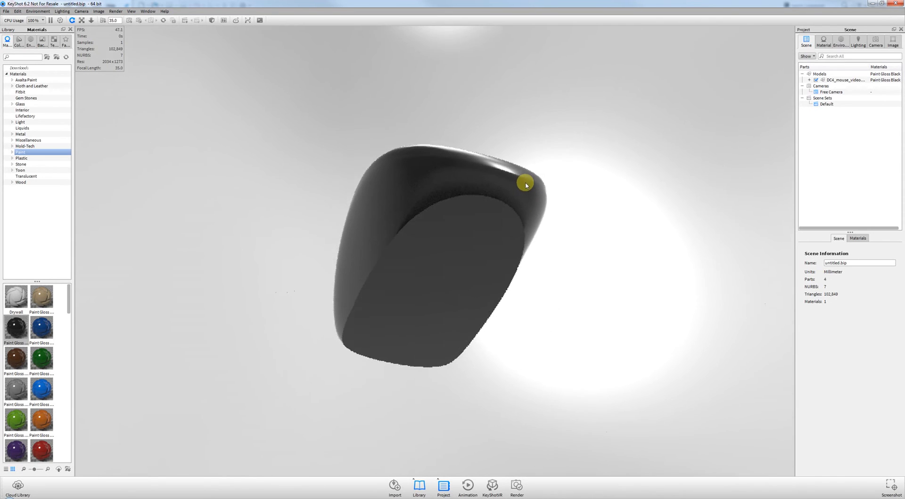
pyautogui.scroll(4, 527, 185)
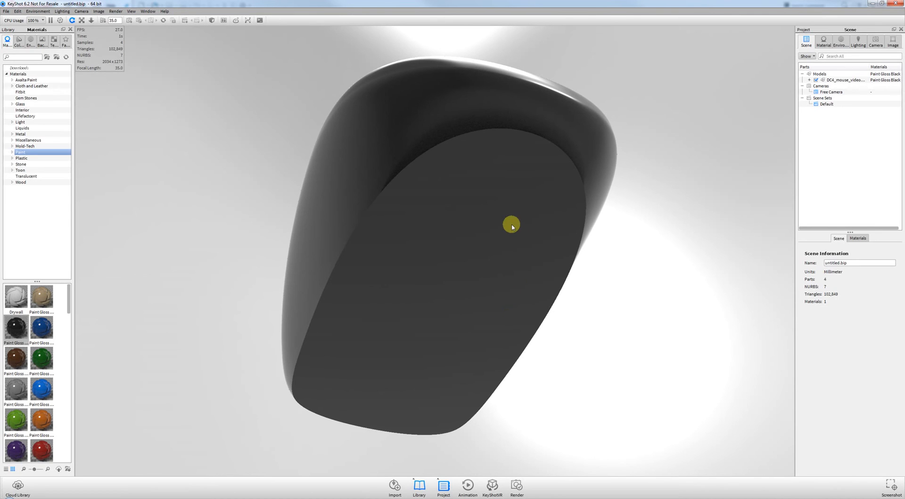
pyautogui.moveTo(510, 225); pyautogui.dragTo(505, 203)
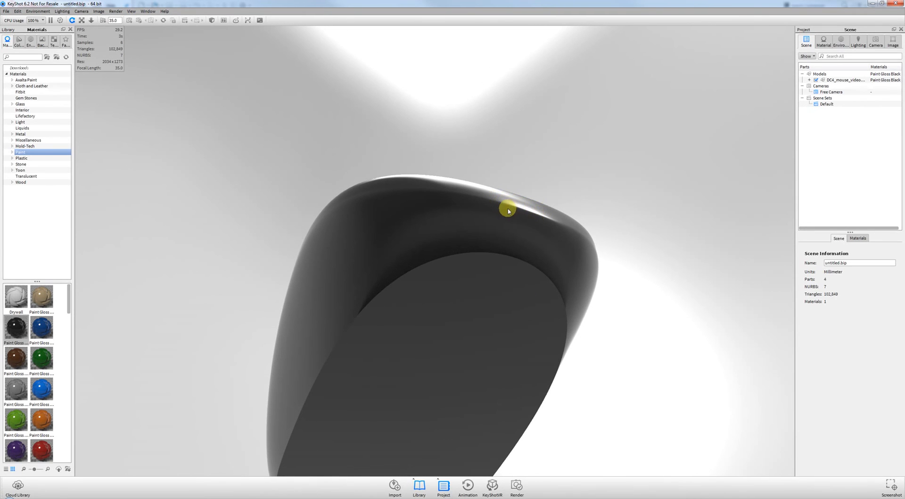
pyautogui.moveTo(515, 222); pyautogui.dragTo(511, 337)
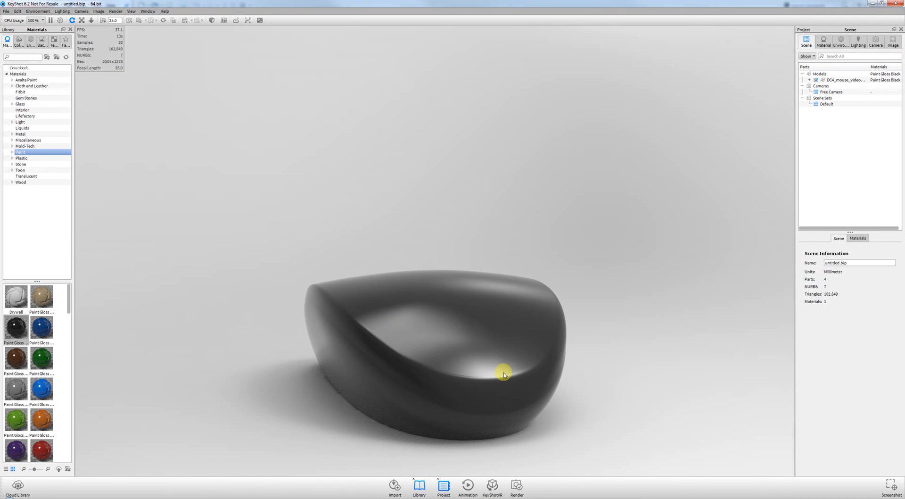
pyautogui.moveTo(479, 315); pyautogui.dragTo(536, 304)
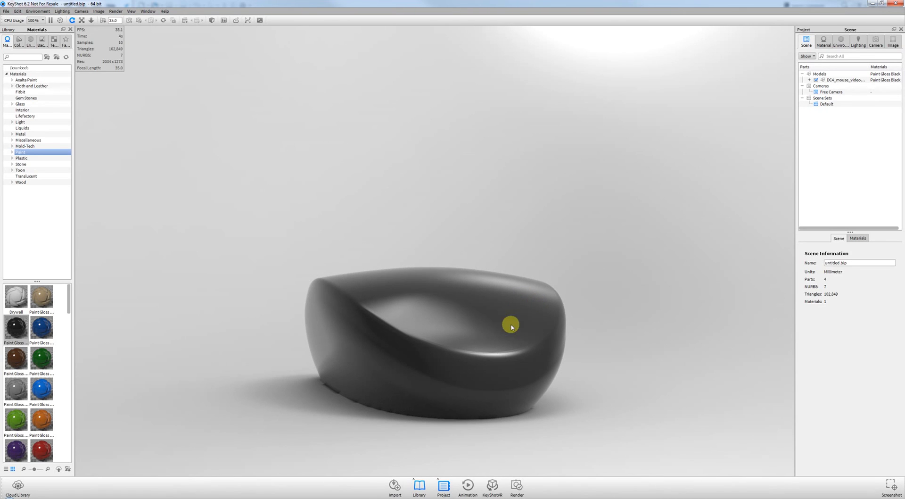
pyautogui.moveTo(511, 325); pyautogui.dragTo(566, 330)
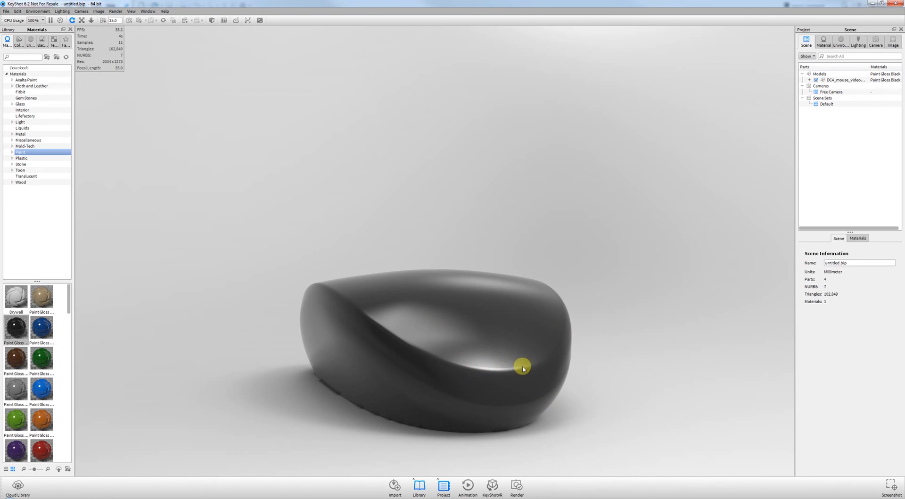
pyautogui.moveTo(522, 366); pyautogui.dragTo(582, 306)
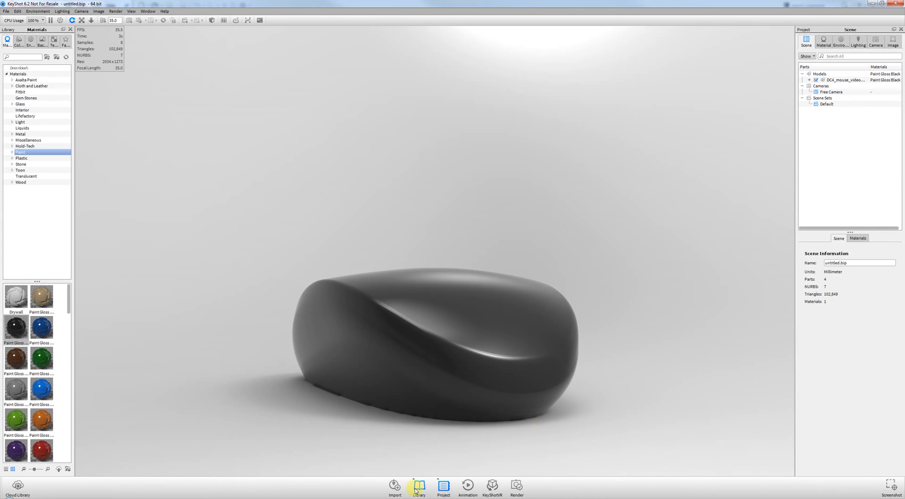
# Step: Pause the realtime render of the mouse scene
pyautogui.click(113, 12)
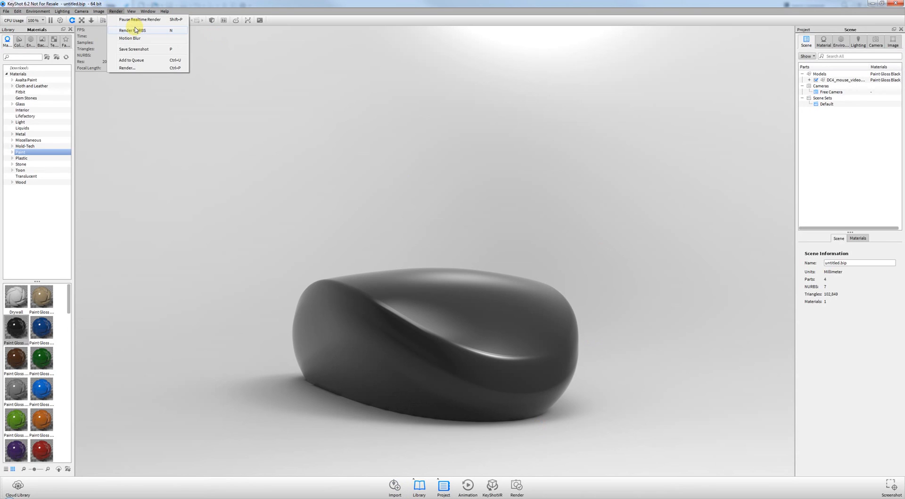
pyautogui.click(135, 20)
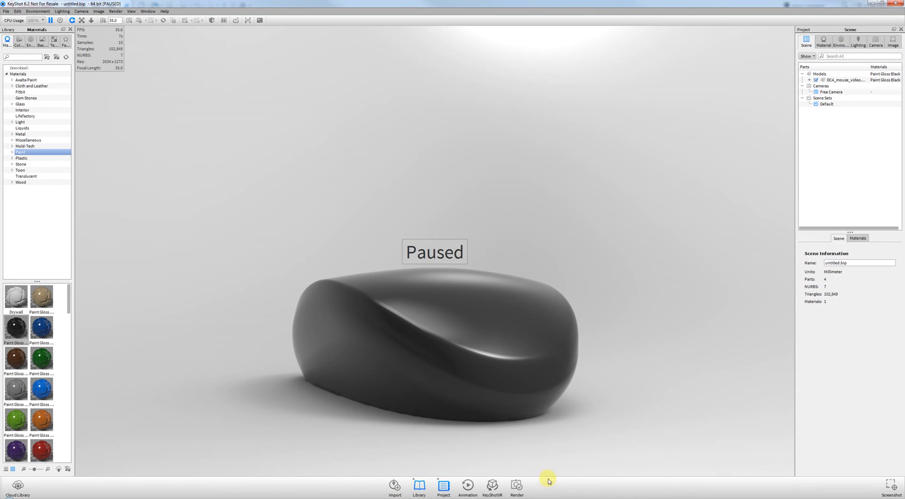